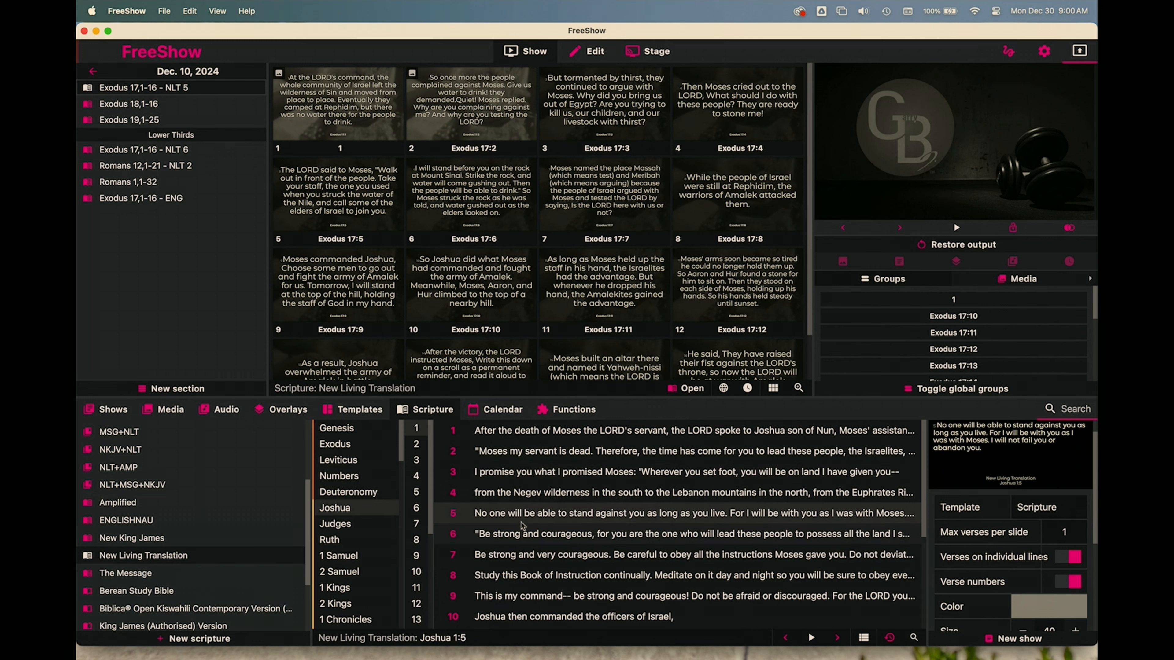
Step: Preview several individual verses of Joshua 1 in the New Living Translation, including verses 3, 5, 6 and 7, ending on verse 4
scroll(528, 467, down, 3)
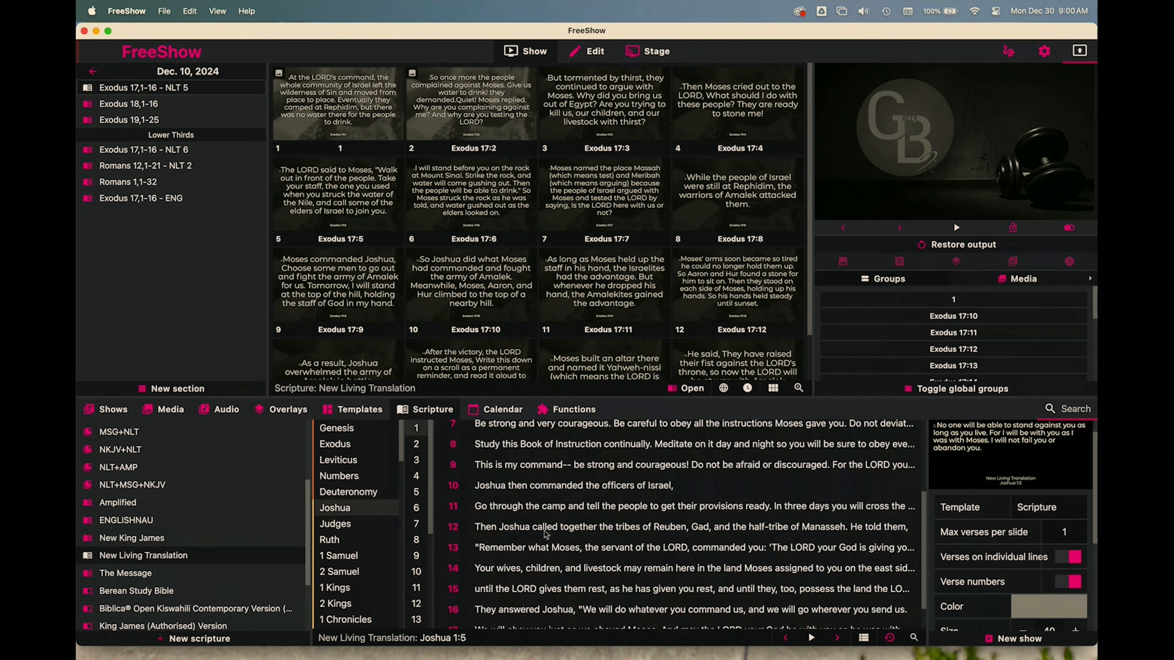
scroll(527, 490, up, 3)
click(517, 476)
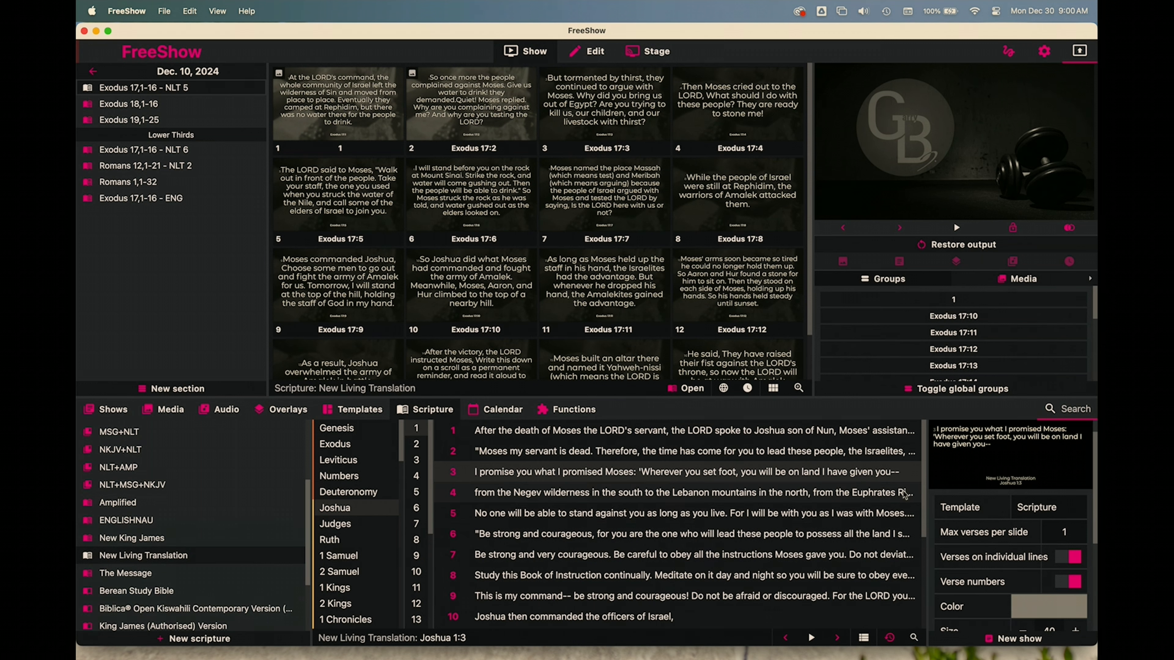
scroll(1008, 472, up, 1)
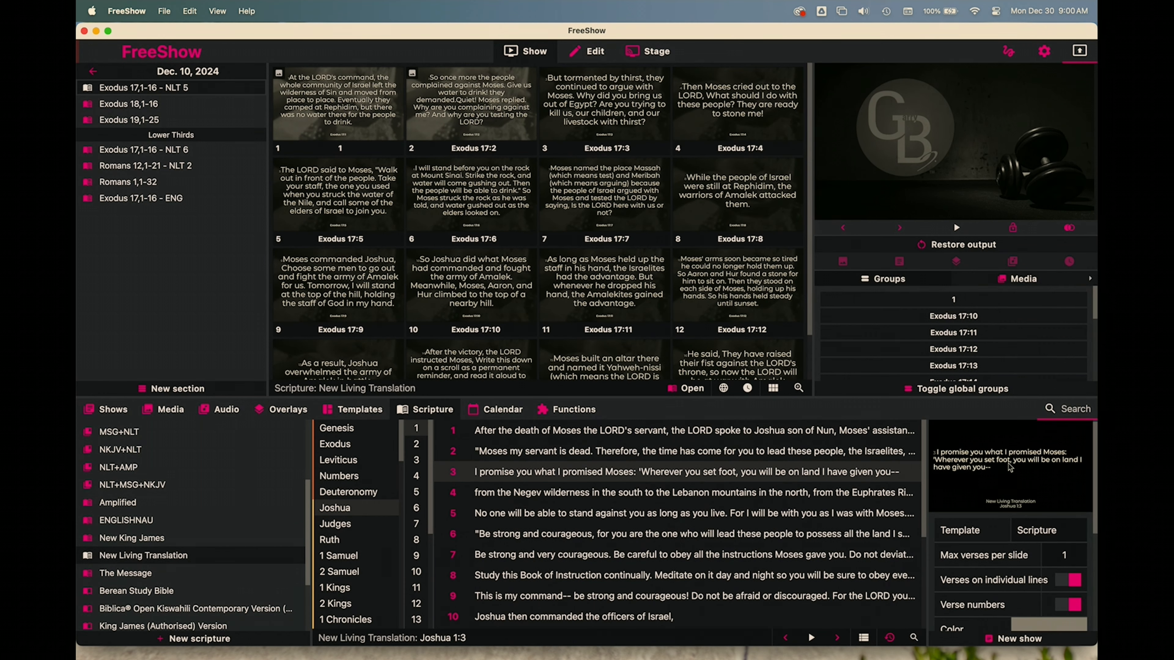
click(678, 511)
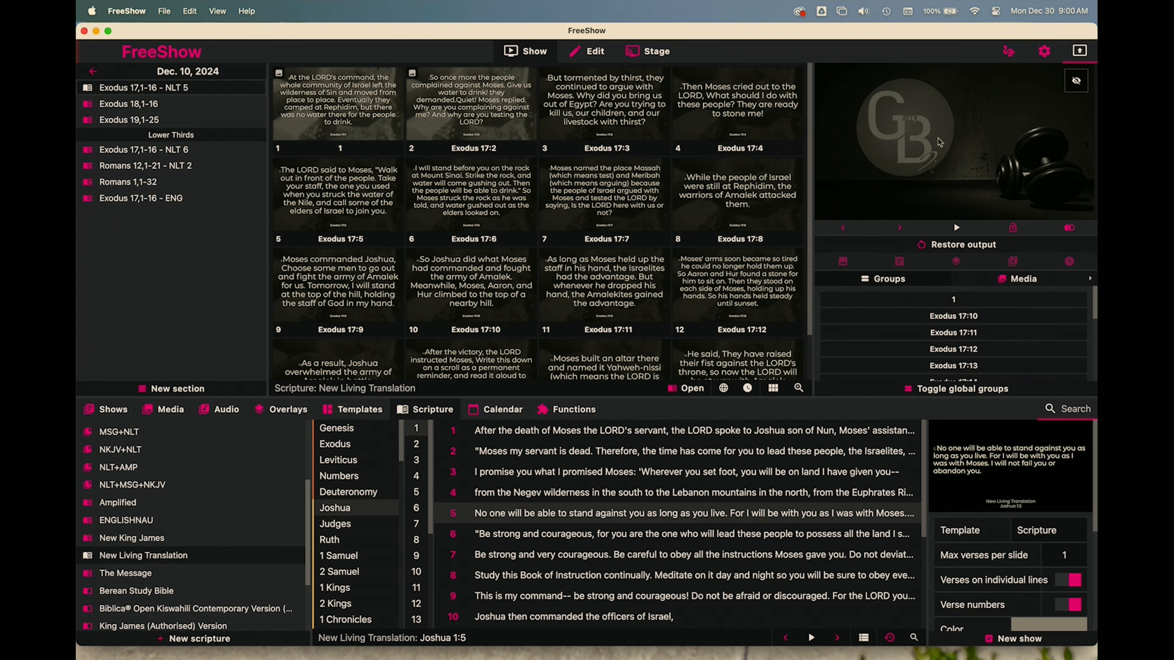
click(582, 536)
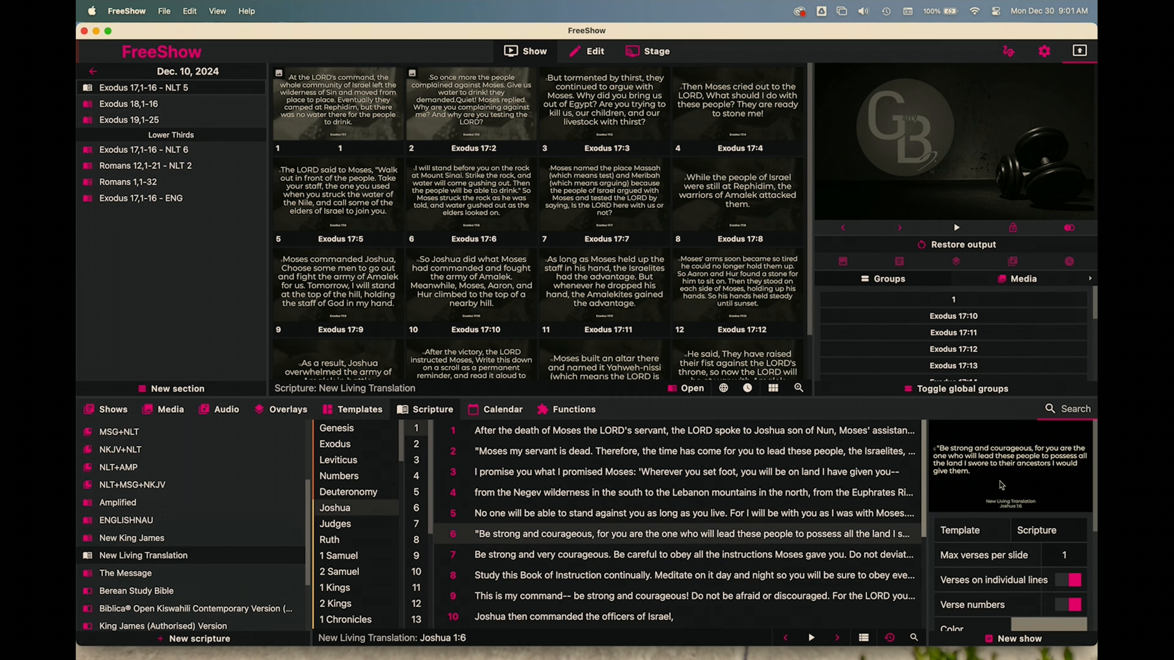
click(671, 560)
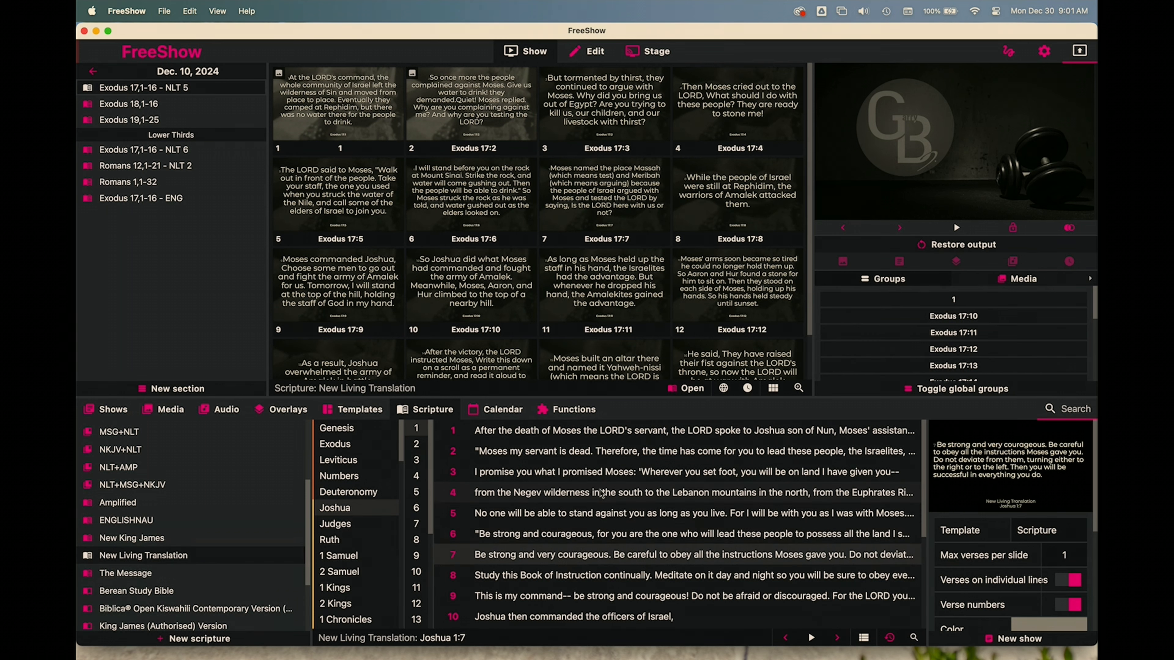
mouse_move(598, 493)
mouse_down()
mouse_move(599, 550)
mouse_move(598, 497)
mouse_up()
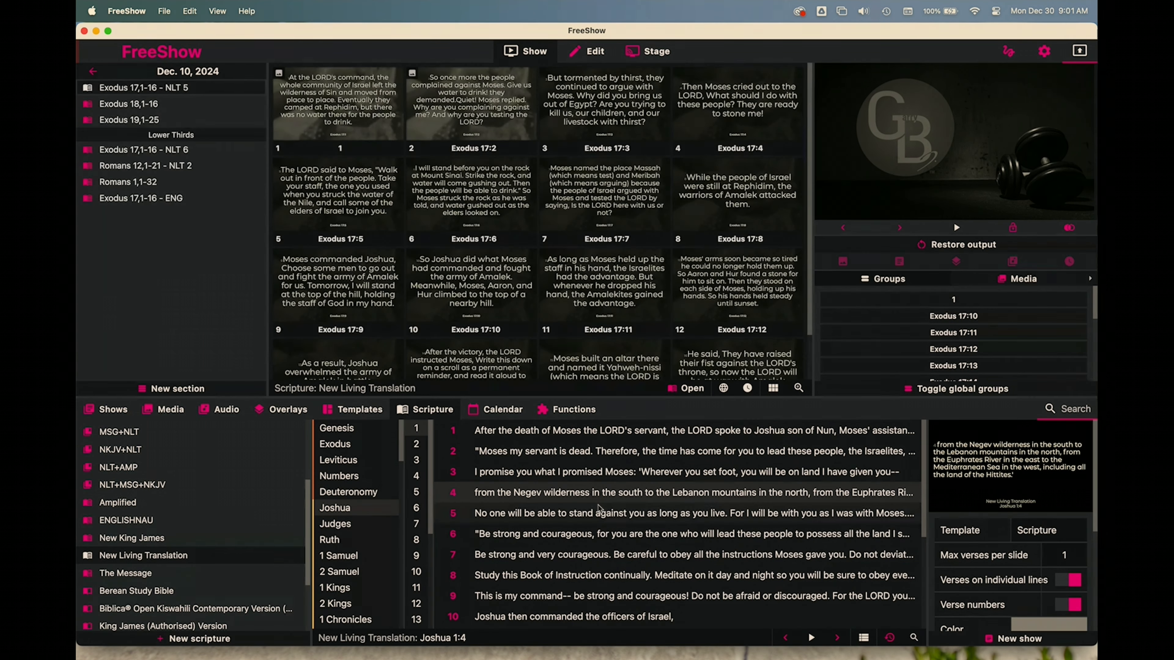
click(601, 518)
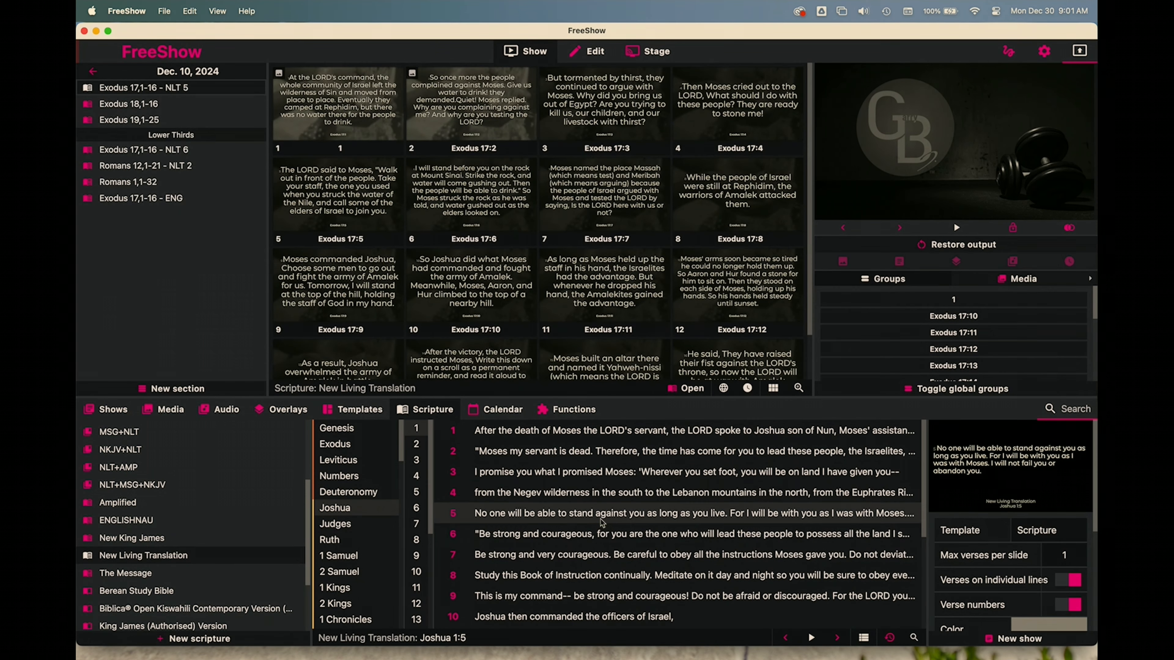
click(581, 498)
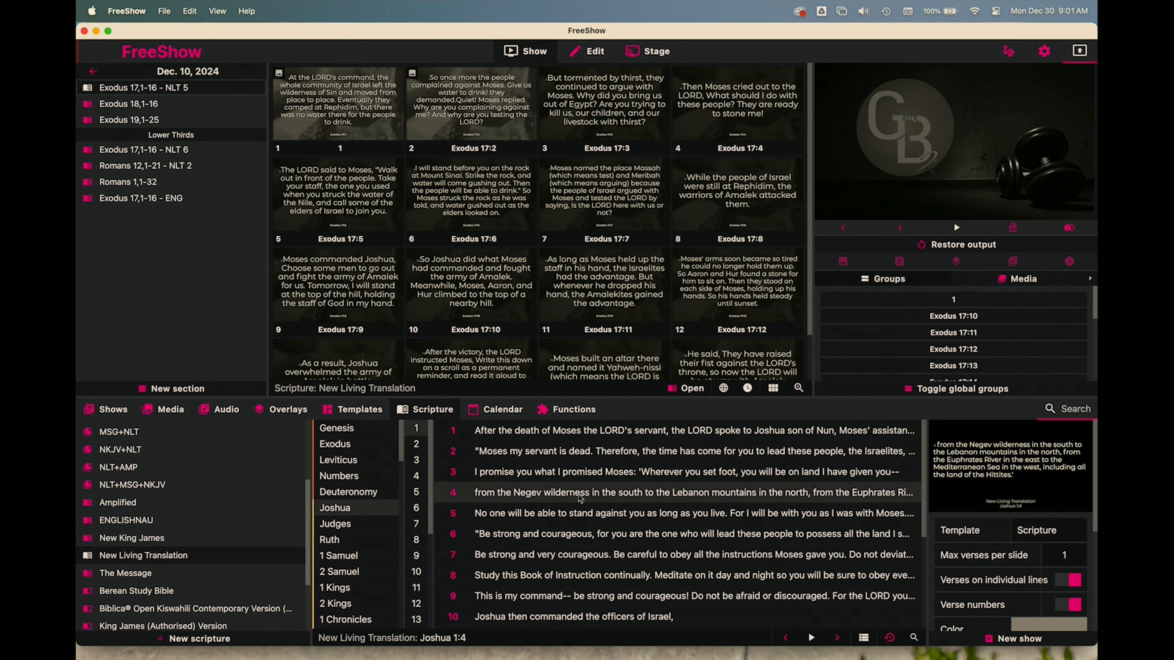
Step: Select all verses of Joshua 1 and look through the verse list
right_click(581, 498)
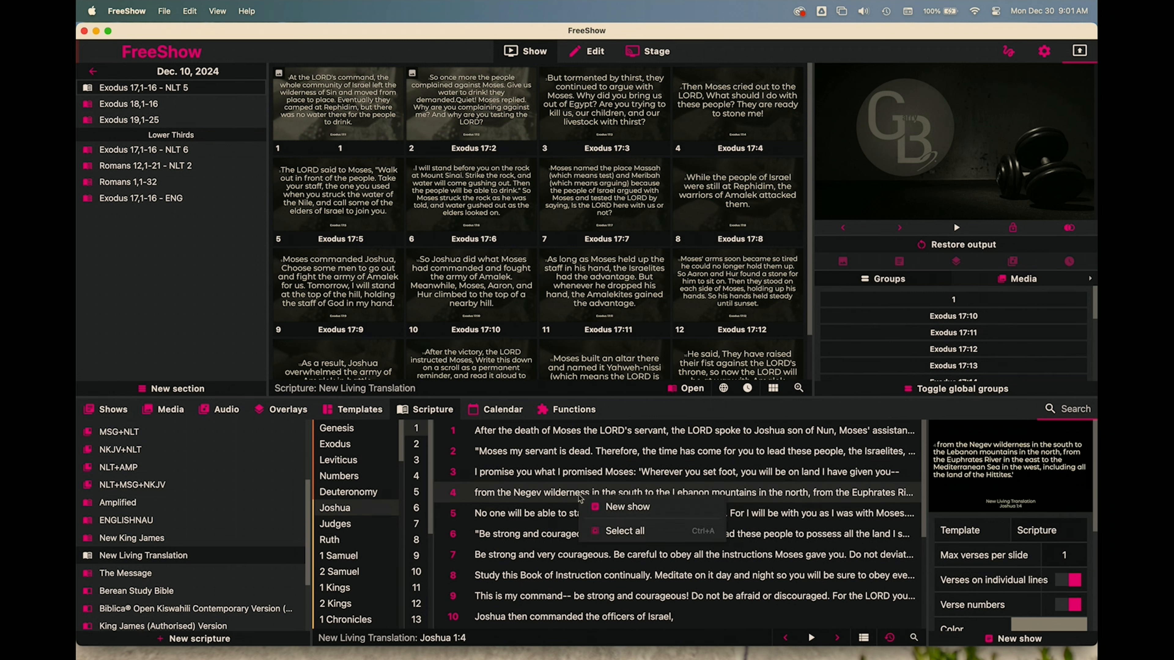
click(615, 532)
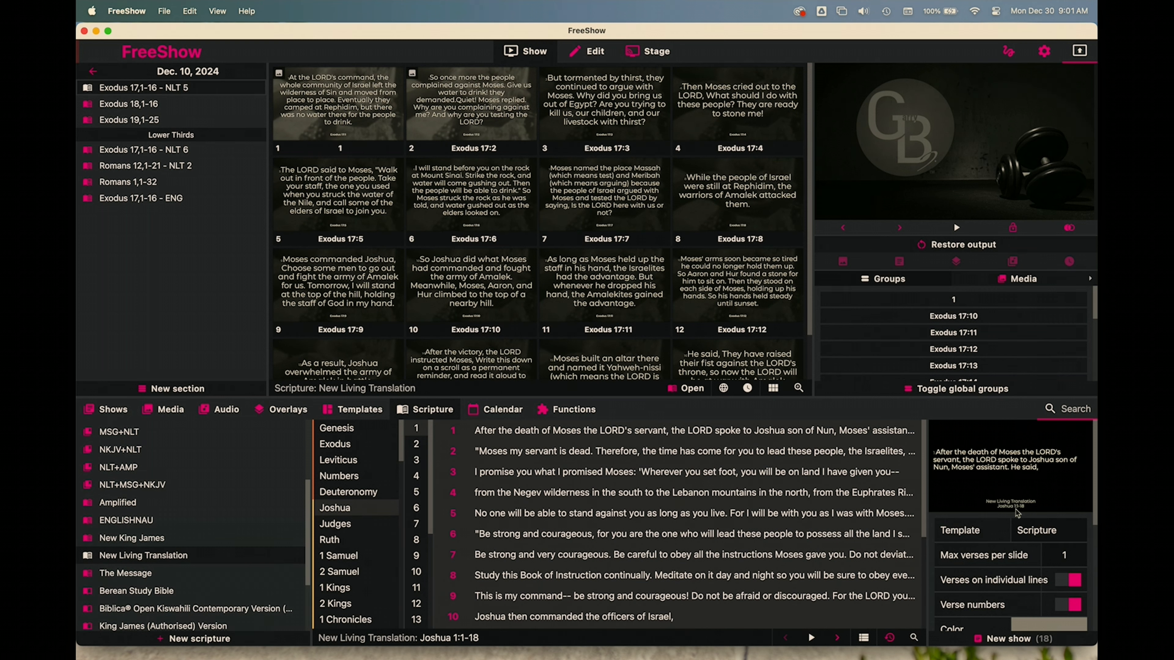
scroll(816, 537, down, 3)
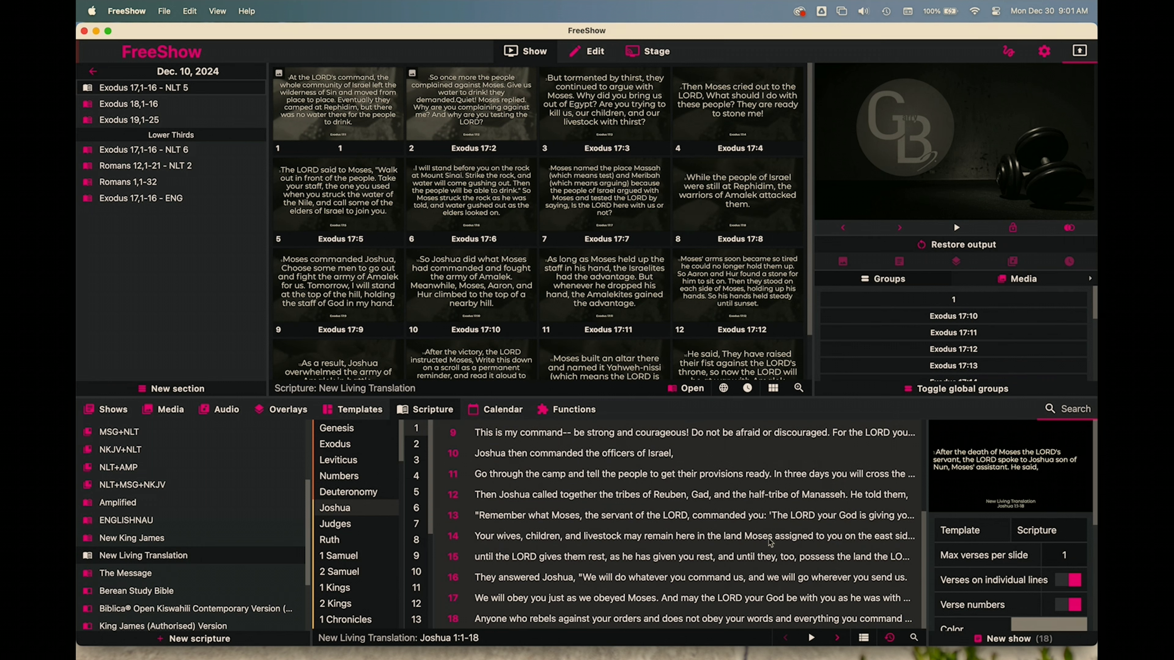
scroll(637, 522, up, 3)
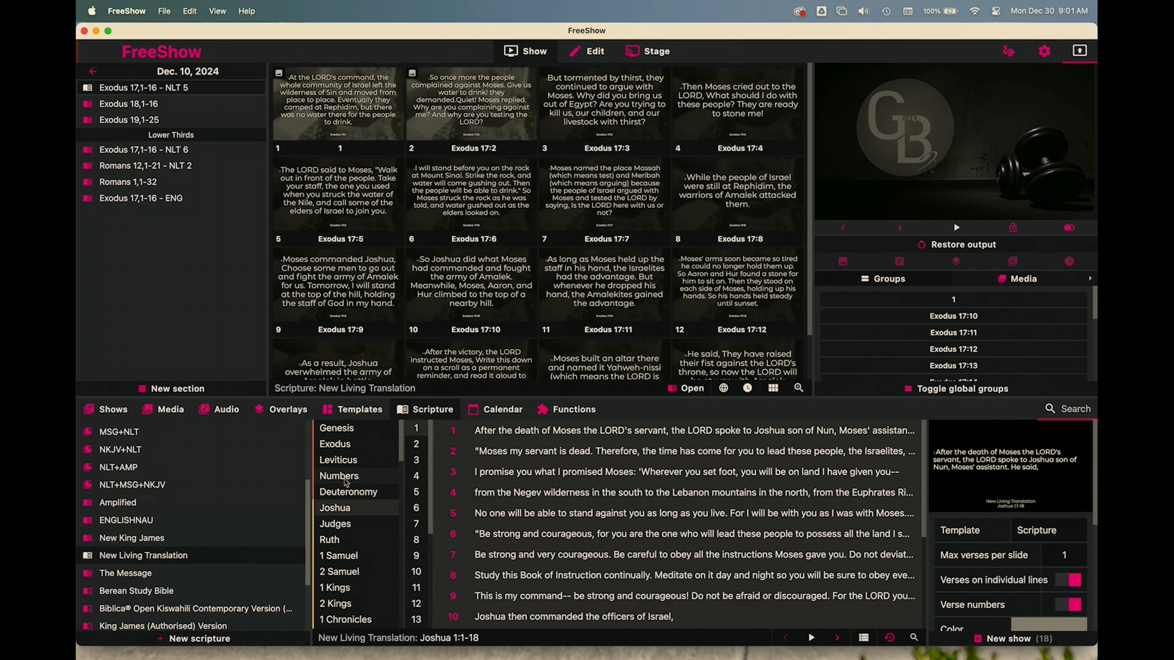
Step: Switch to the book of Judges, return to Joshua, and try selecting all verses of chapter 1 again
click(344, 523)
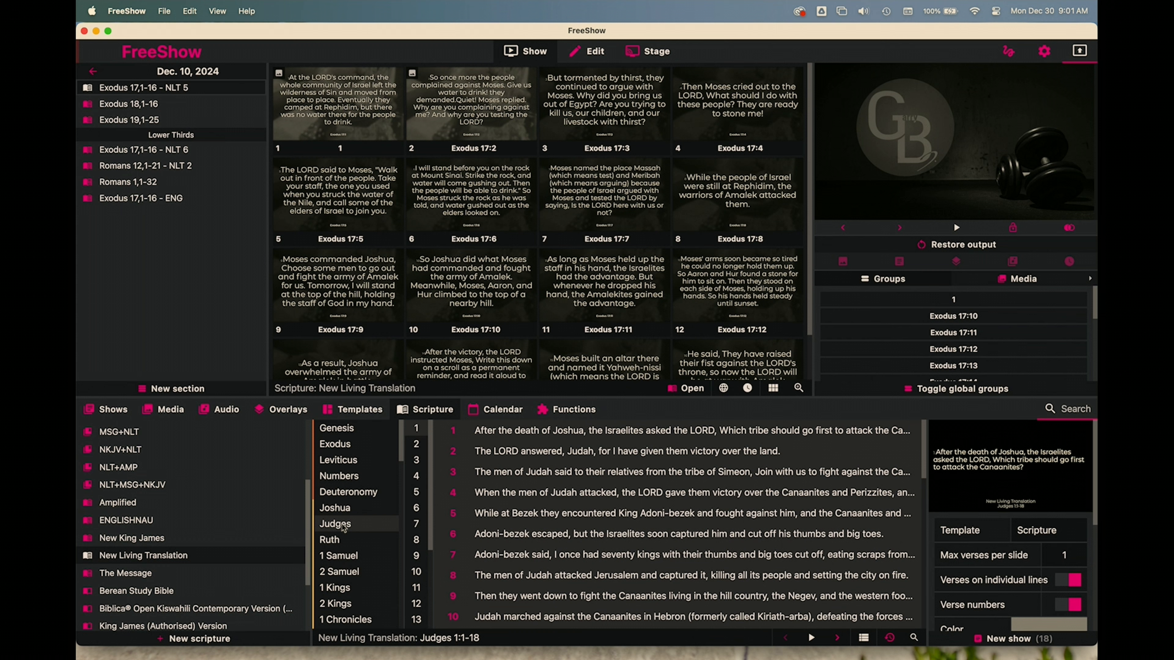
click(341, 507)
right_click(501, 491)
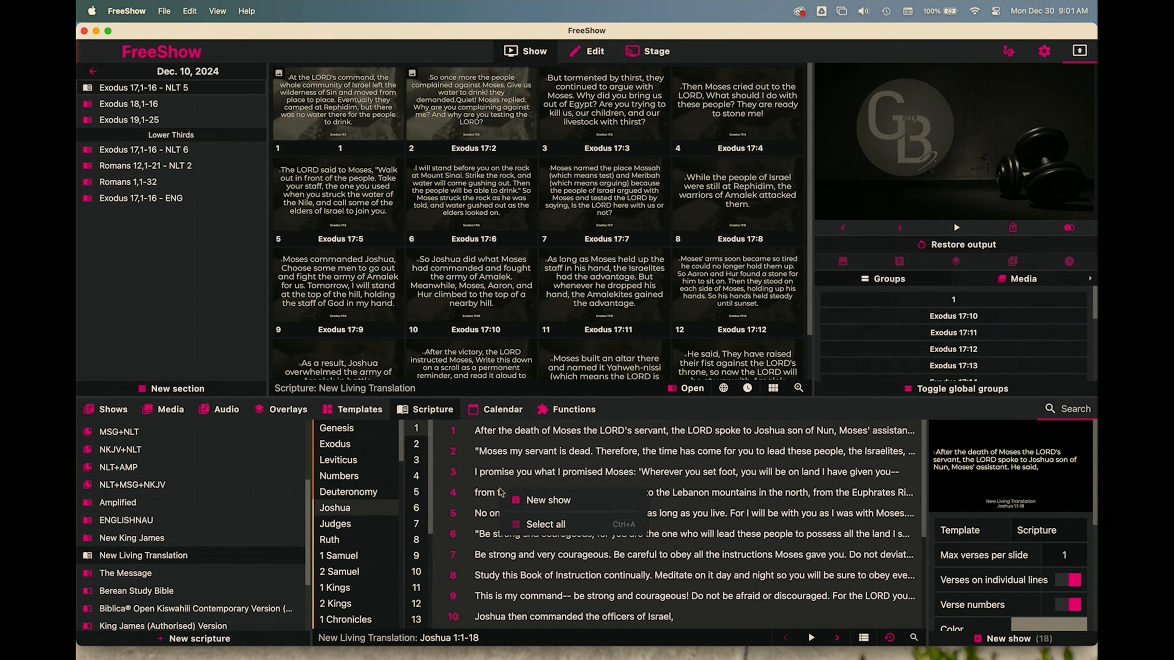
click(531, 525)
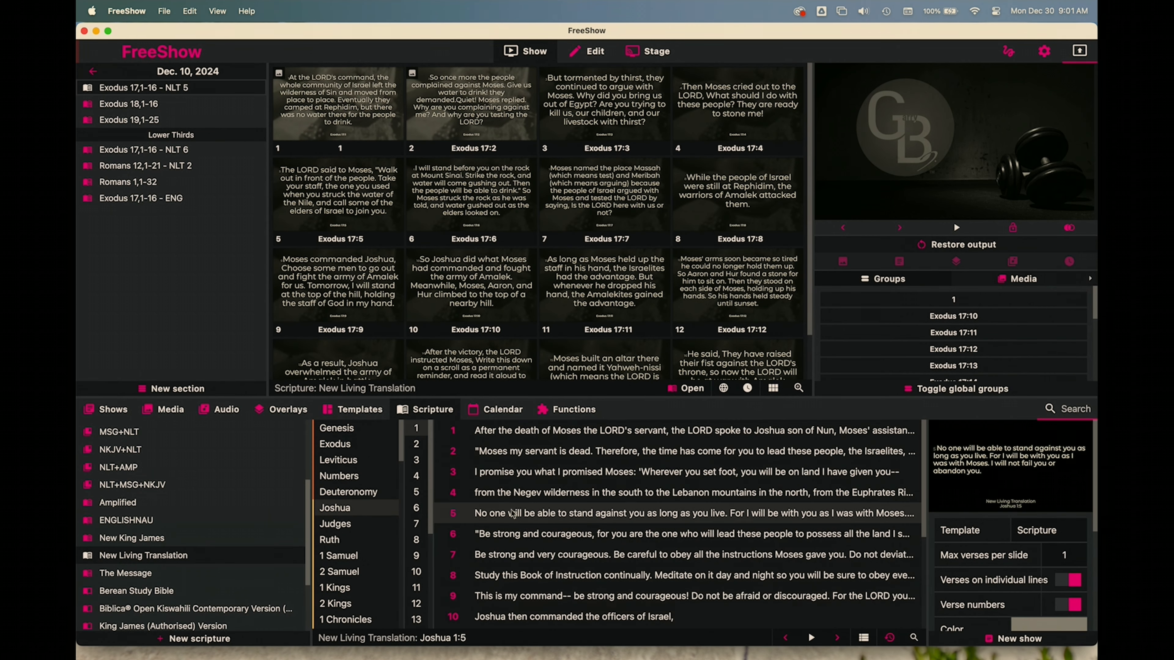
Step: Send Joshua 1:4 to the live output and advance the output to the following verse, Joshua 1:5
click(516, 492)
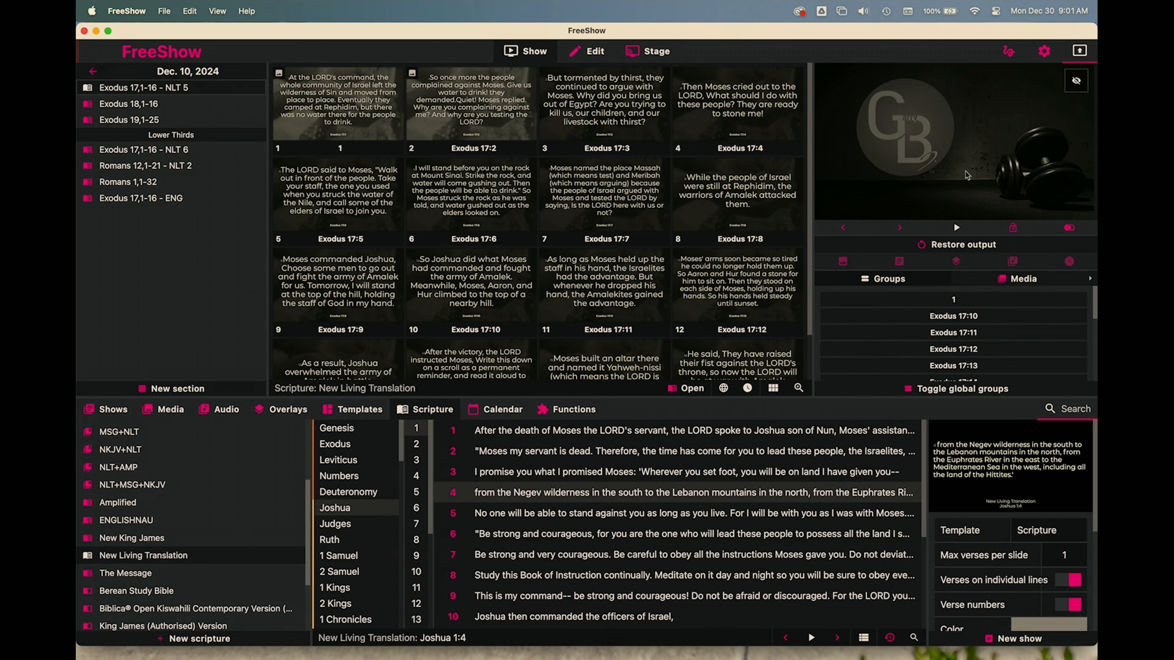
click(812, 639)
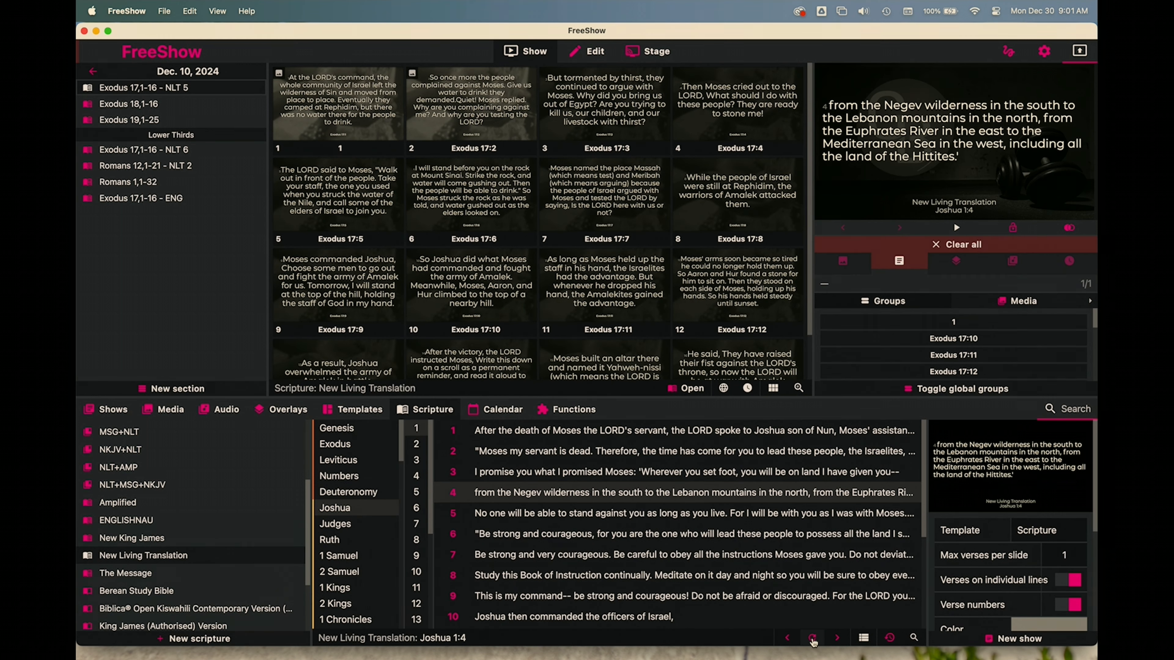
mouse_move(905, 218)
click(836, 638)
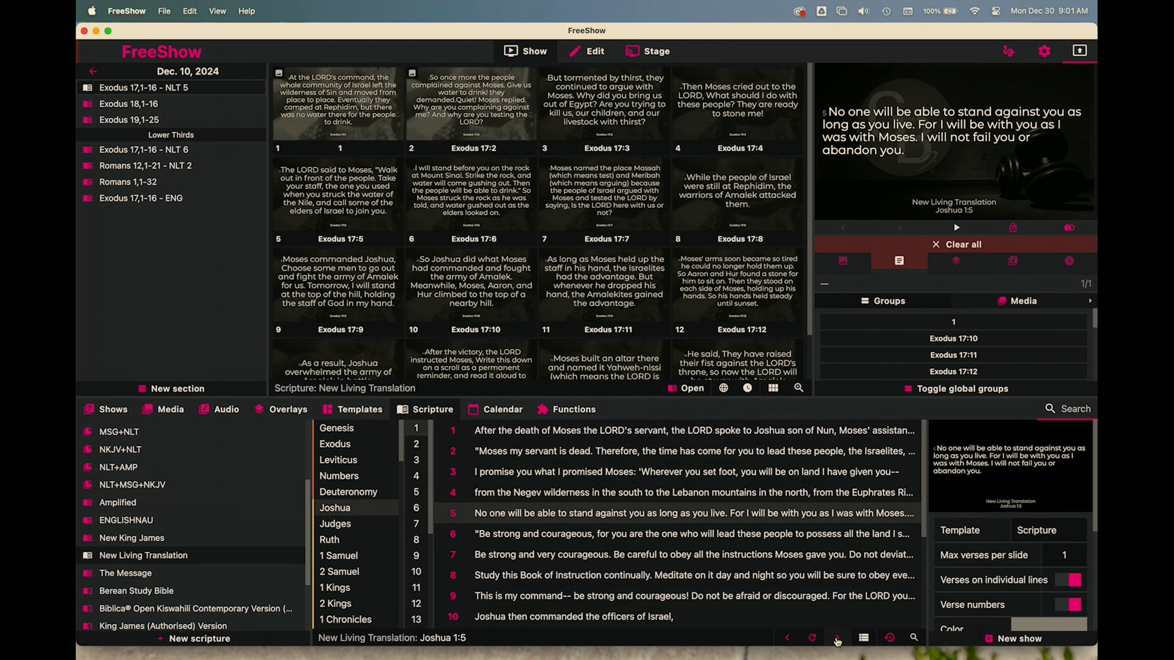
Step: Show Joshua 1:9 on the live output, followed by Joshua 1:15
click(511, 600)
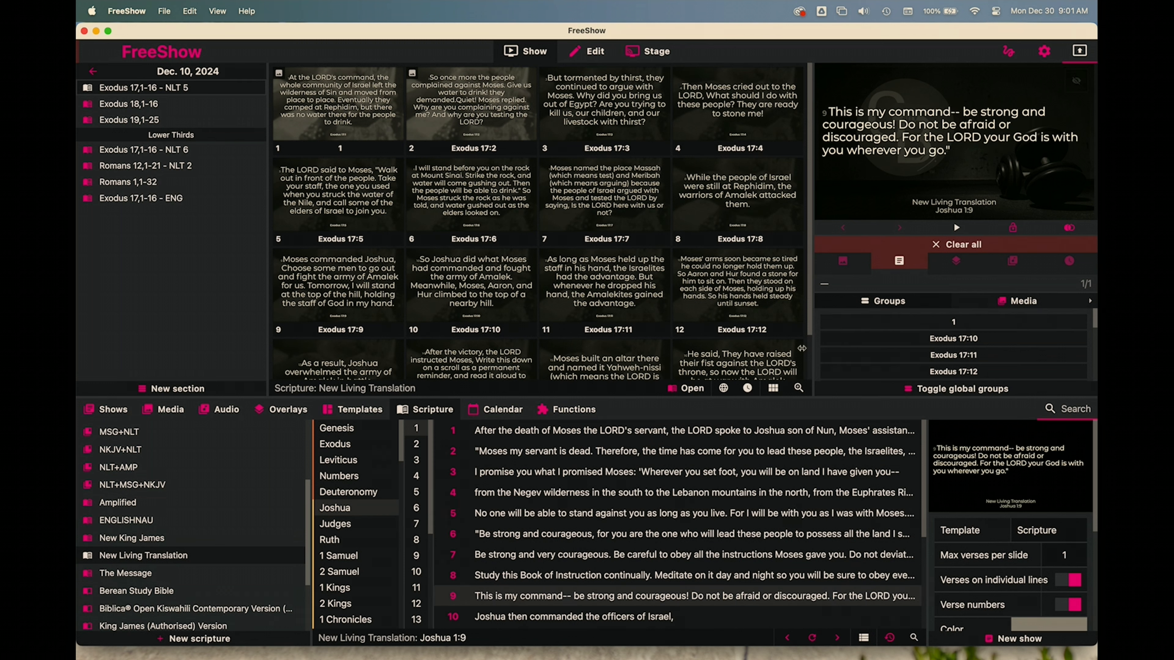
scroll(648, 505, down, 5)
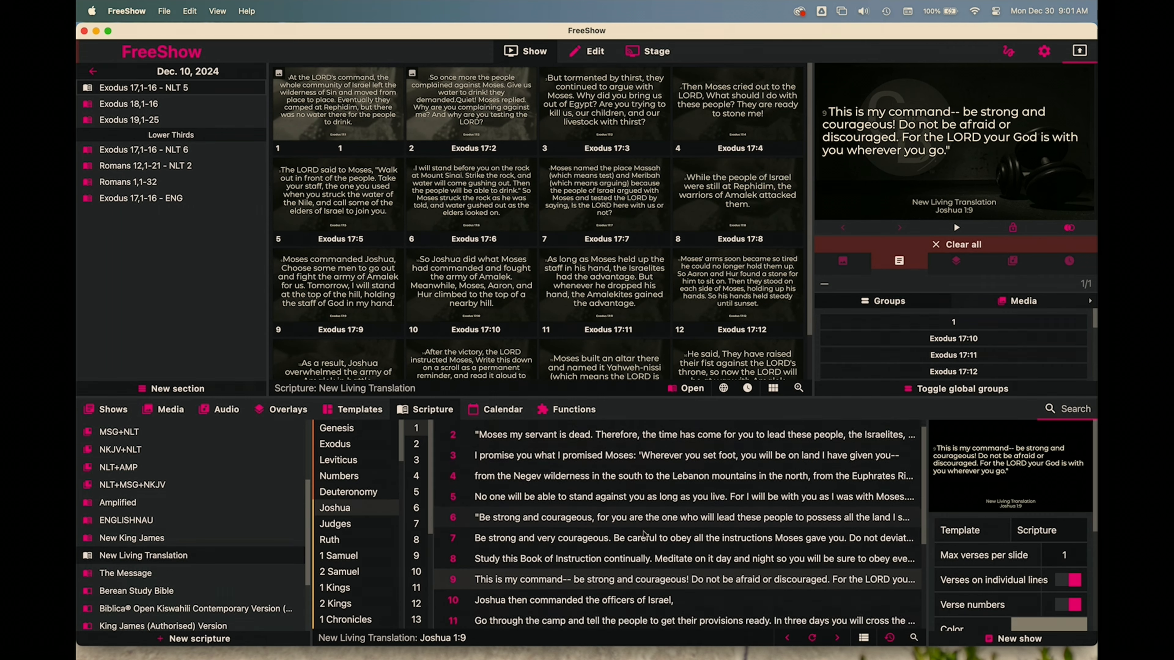
scroll(644, 534, down, 2)
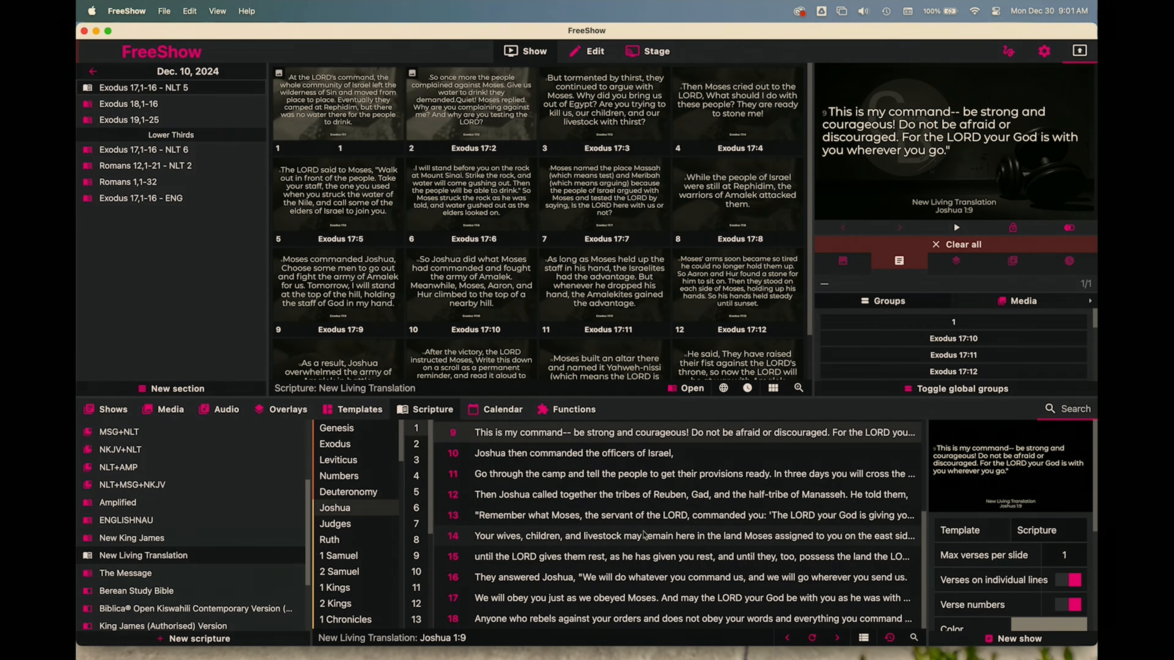
click(557, 560)
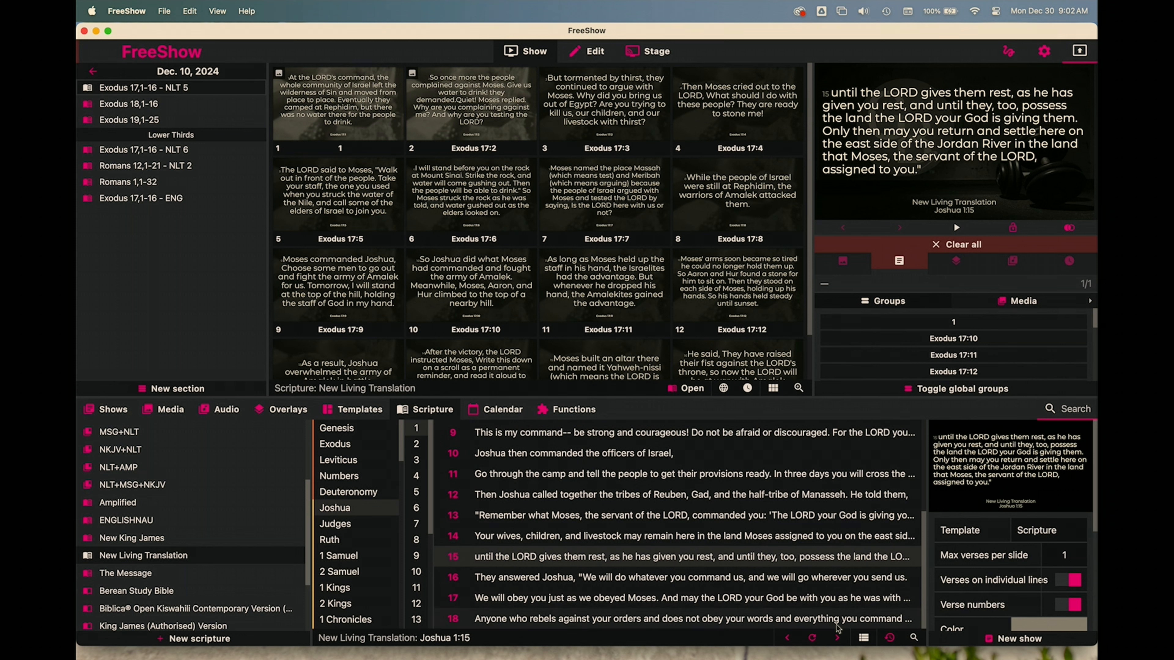
Step: Step the live scripture back three verses to Joshua 1:12 and forward again to Joshua 1:14
click(788, 642)
click(789, 642)
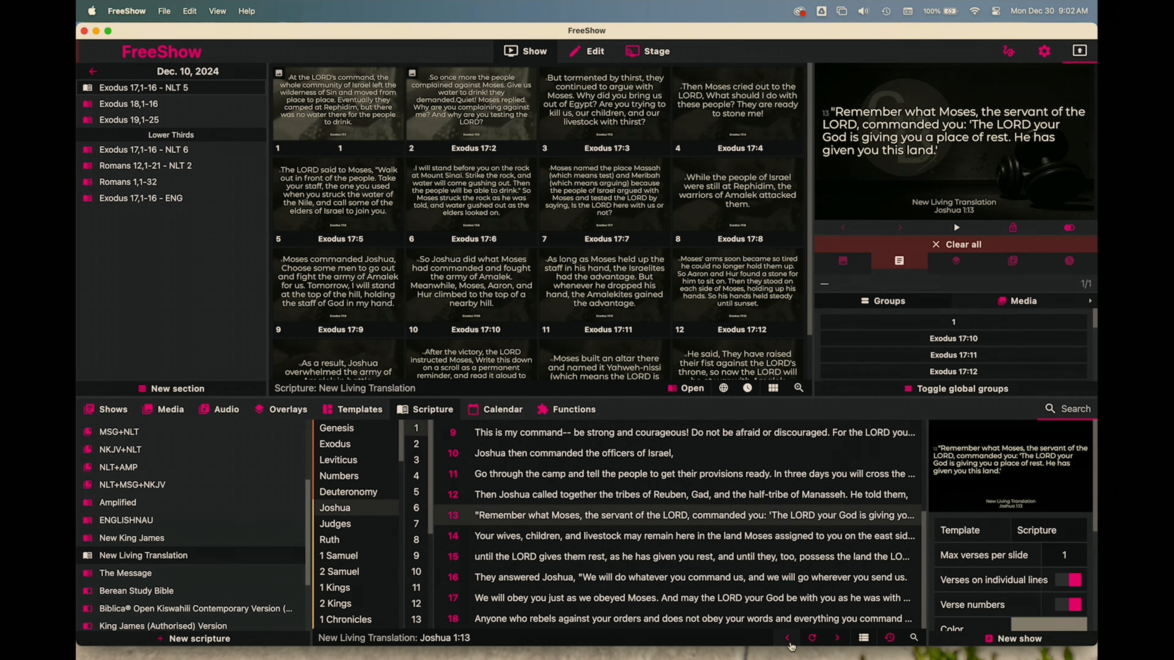
click(789, 642)
click(834, 640)
click(834, 640)
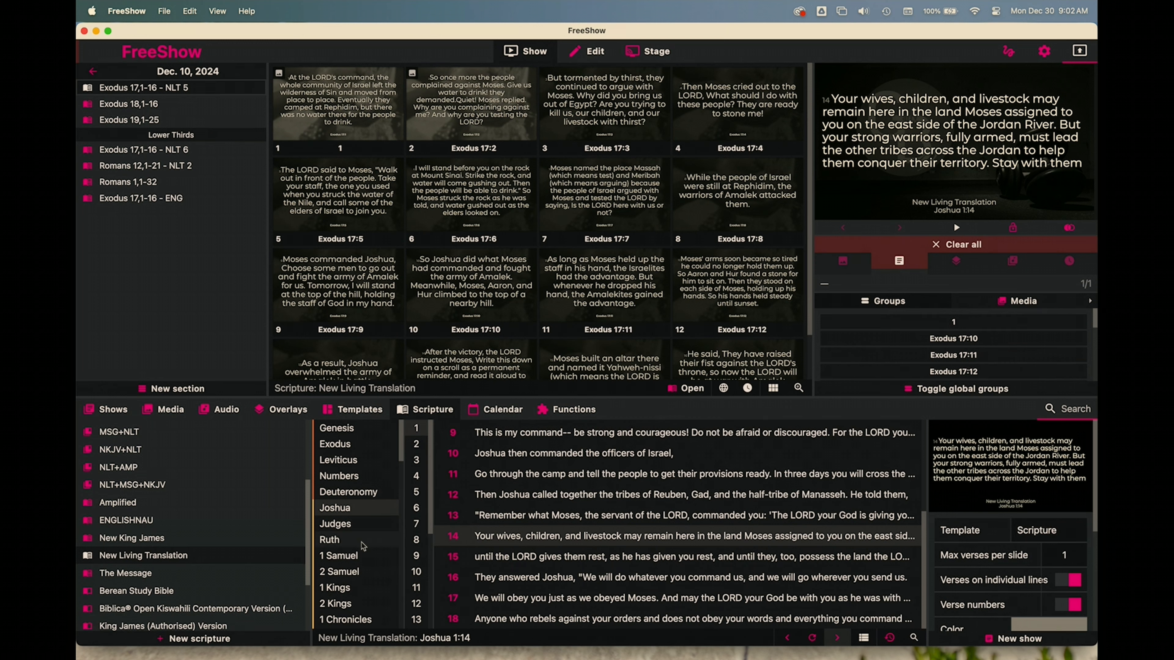
Step: Present slides 1, 7, 3, 4 and 8 of the Exodus 17,1-16 - NLT 5 show on the live output
scroll(194, 510, up, 3)
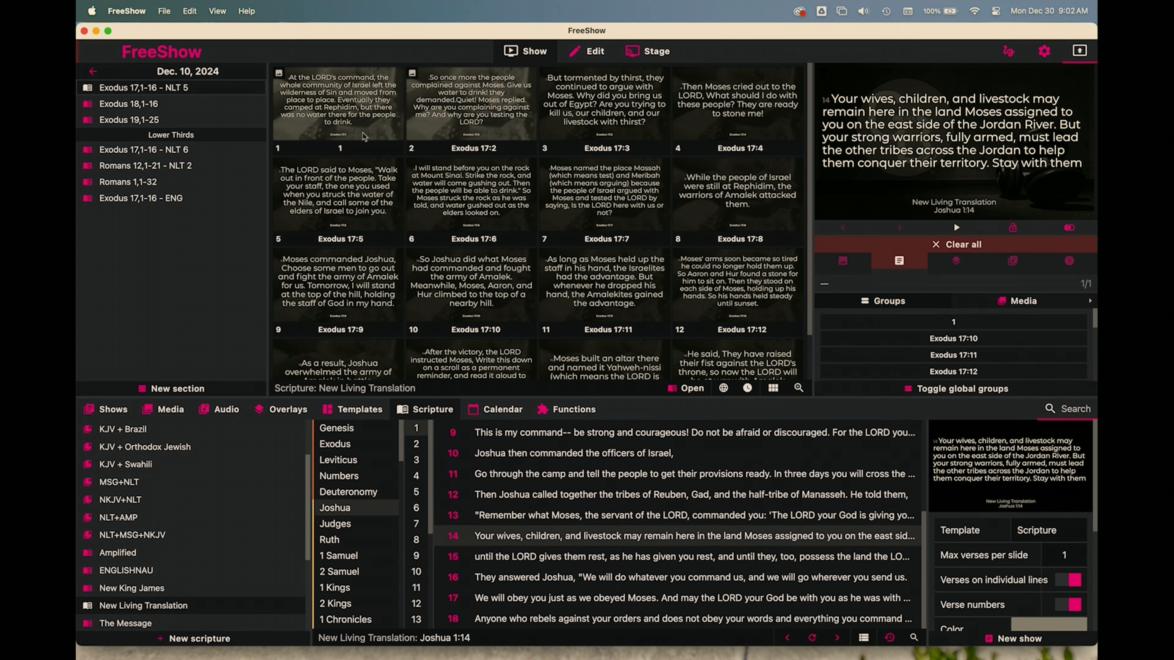
click(354, 129)
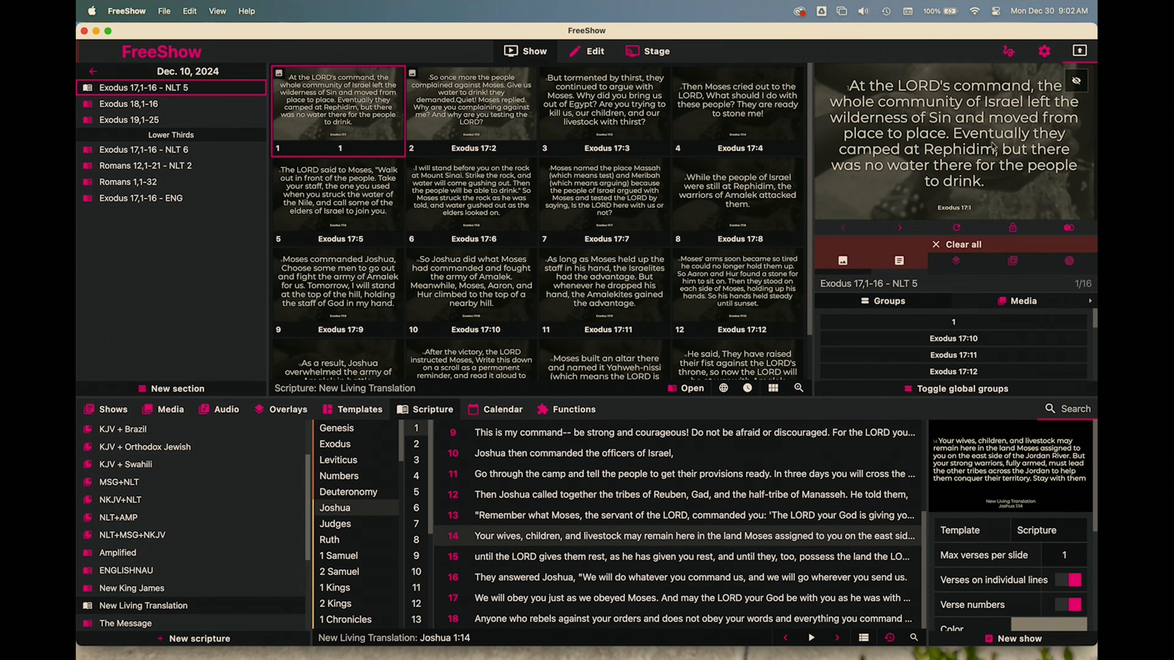
click(569, 184)
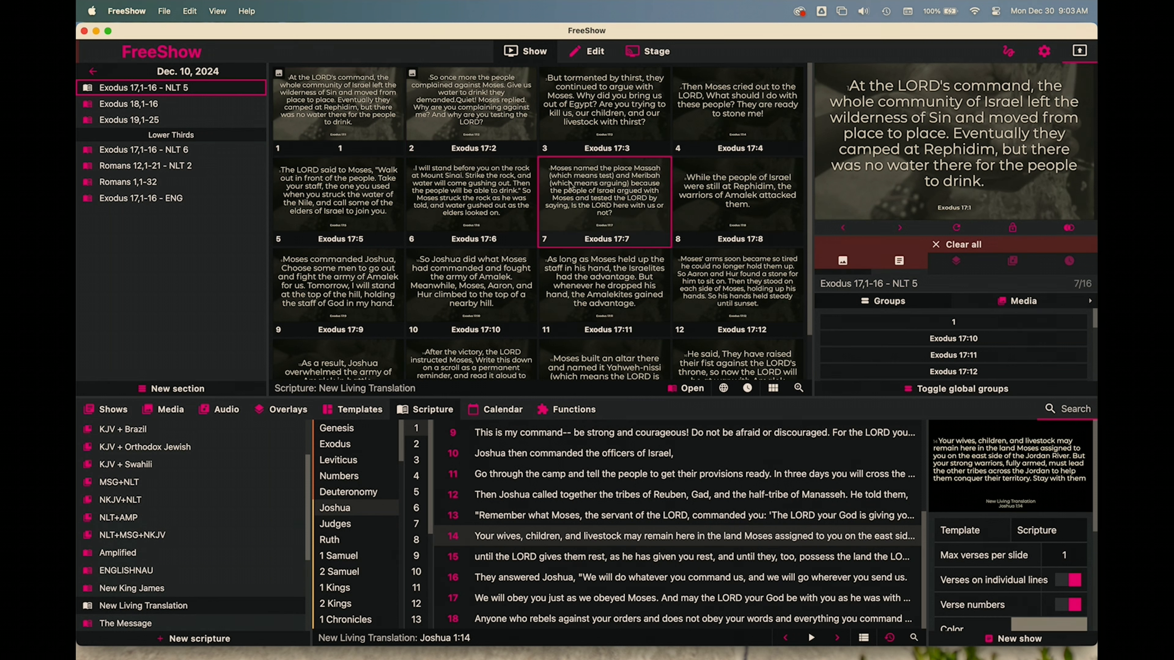
click(578, 131)
click(712, 129)
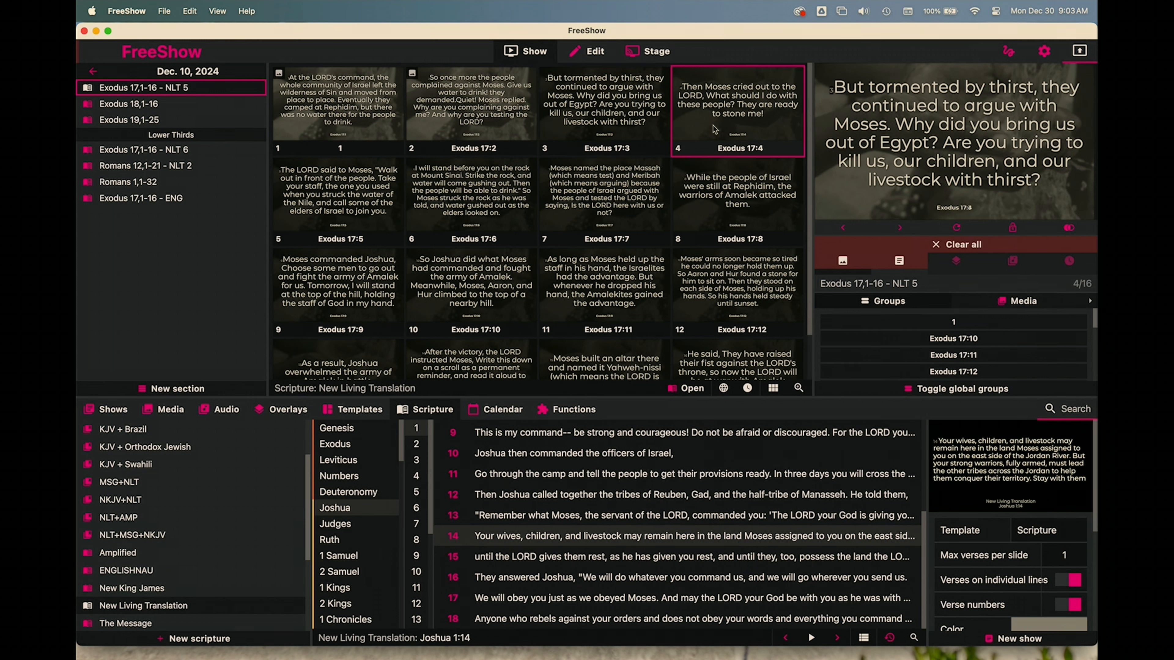
click(725, 187)
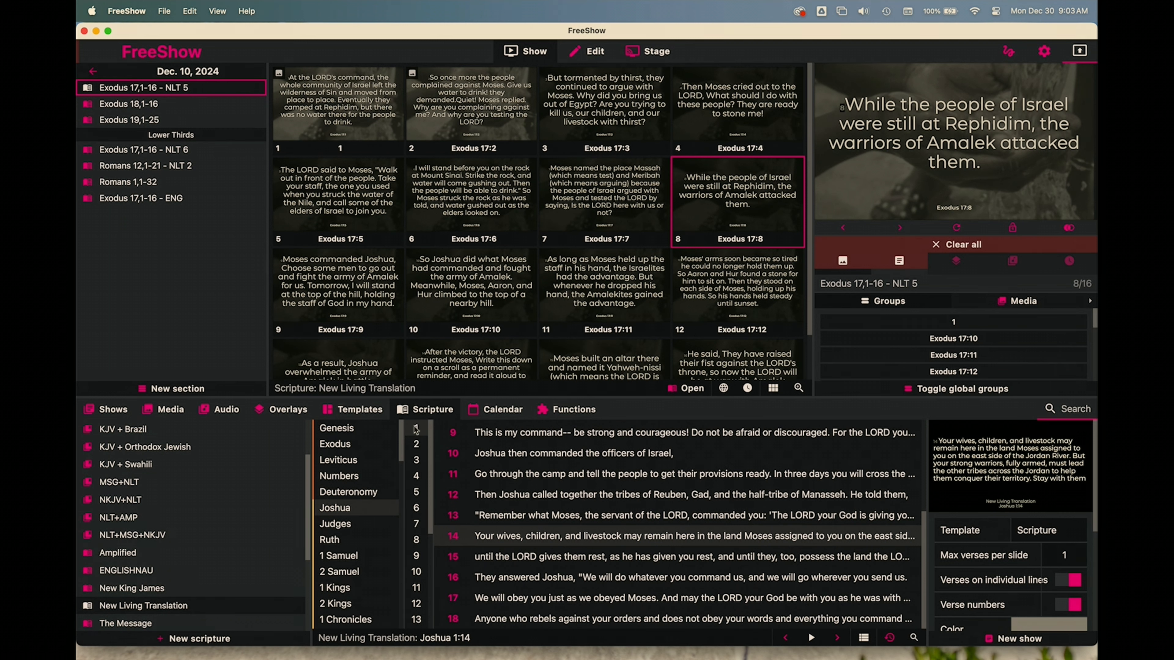
Step: Select all verses of Joshua 1 and create a new show from them
right_click(539, 484)
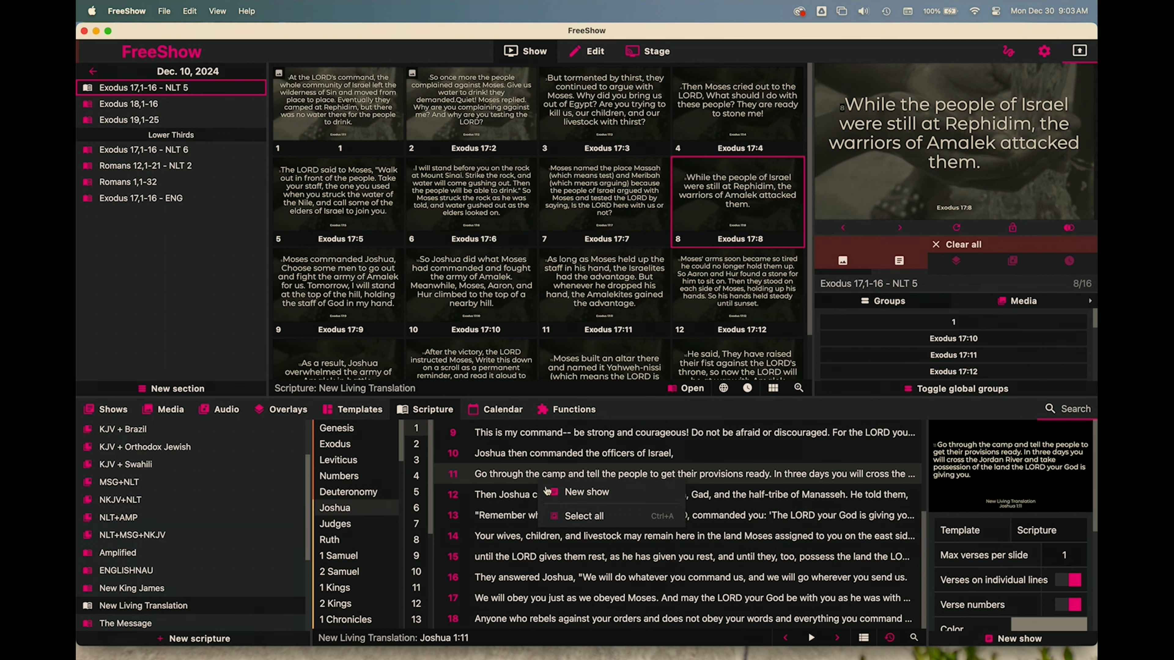
click(577, 516)
right_click(555, 492)
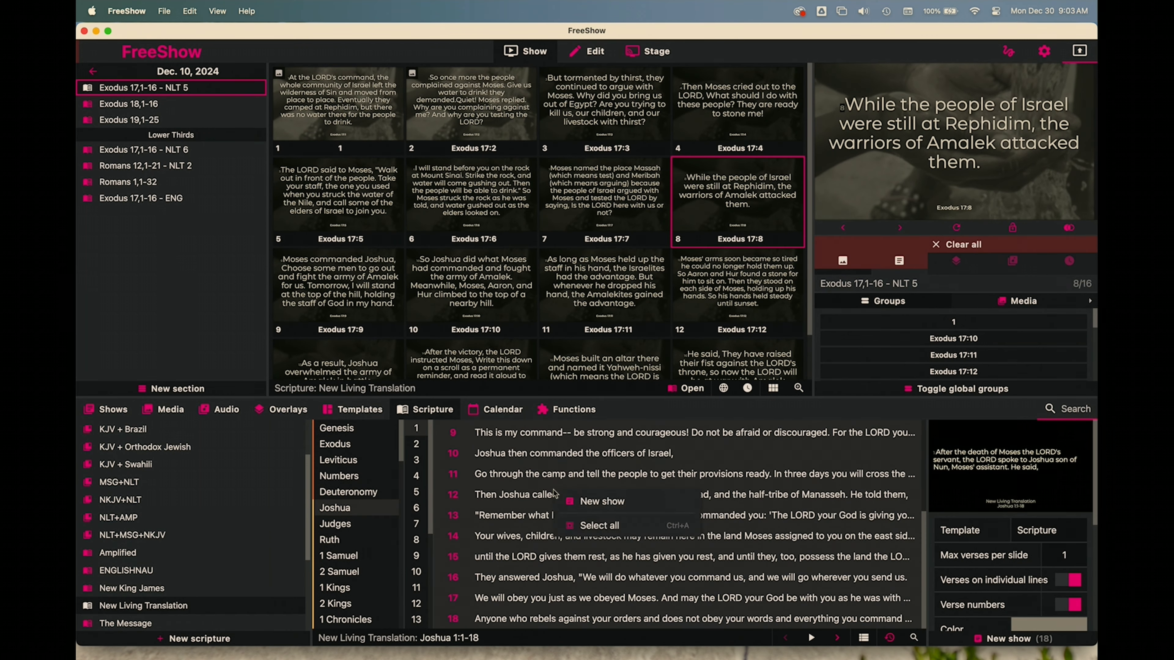
click(585, 503)
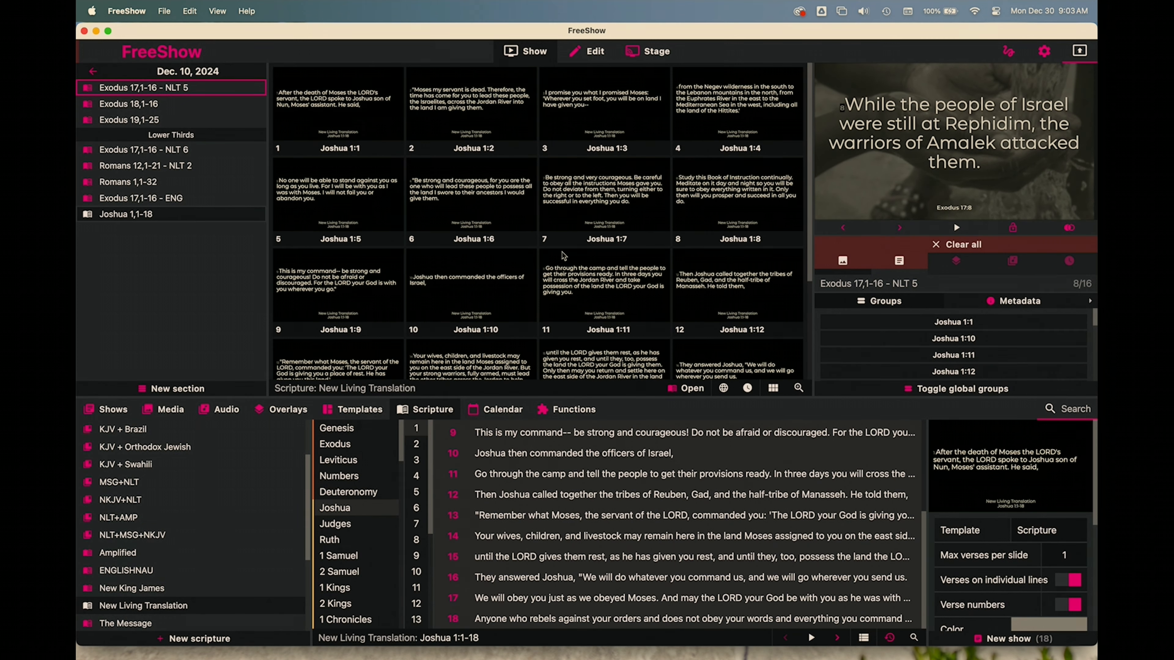
Step: Present the Joshua 1,1-18 slides in order on the live output, from Joshua 1:1 through Joshua 1:4
click(348, 110)
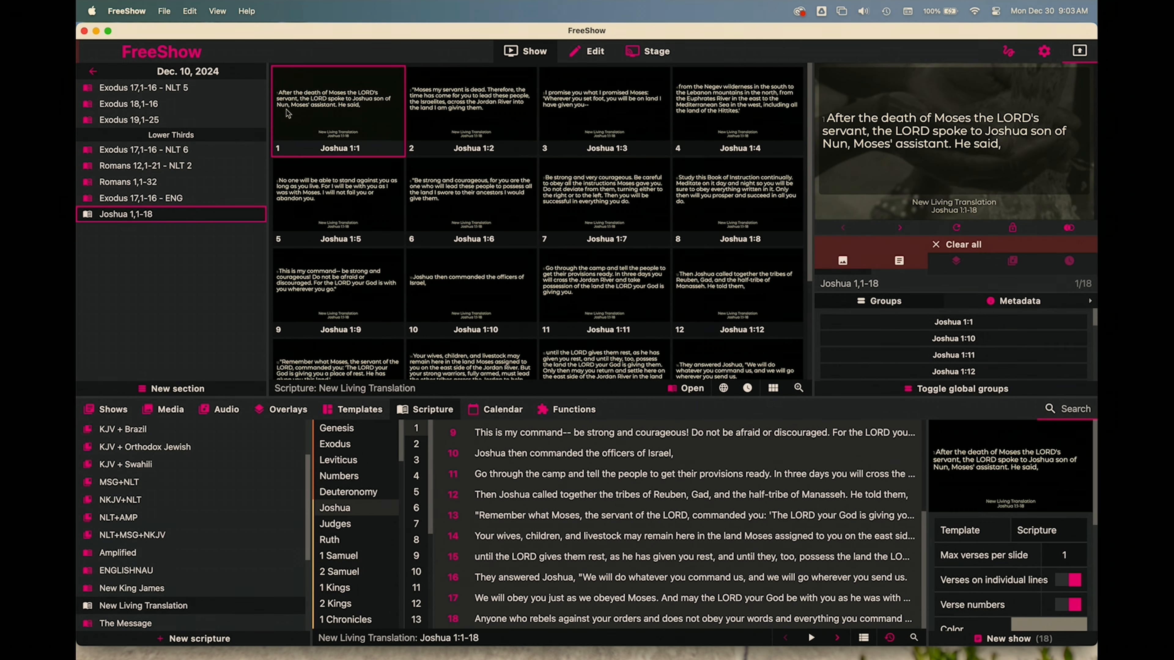
click(457, 119)
key(Right)
key(Right)
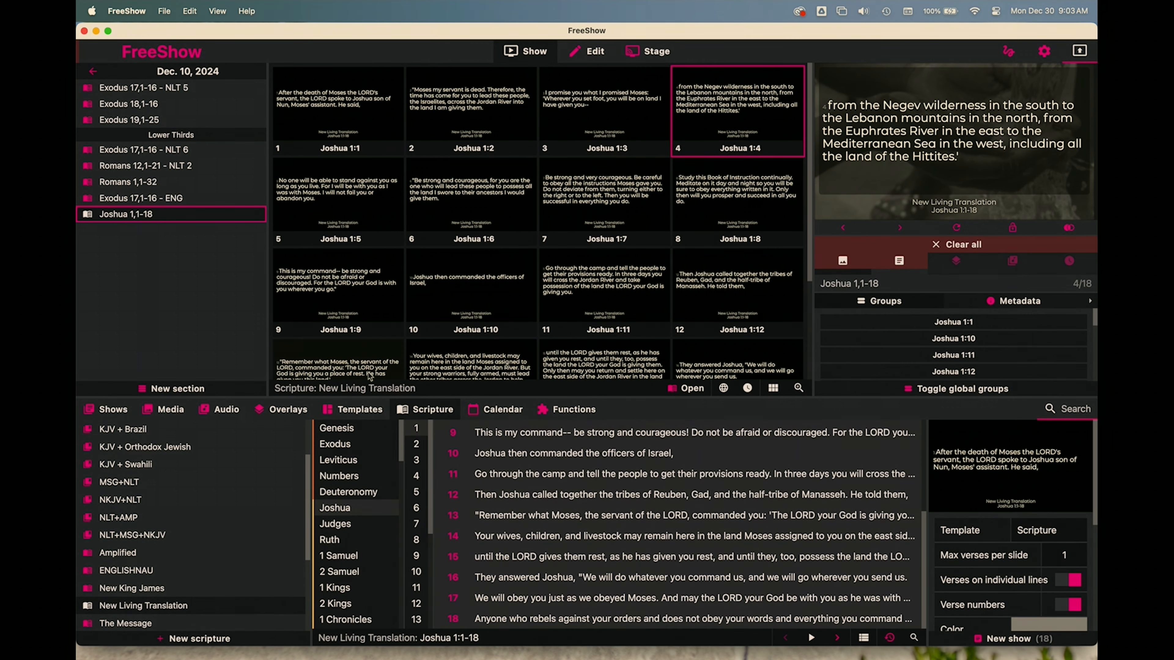
Step: Add image 3 from the Grunge Backdrops folder in YoloBox Files as the background on the first Joshua 1,1-18 slide
click(179, 410)
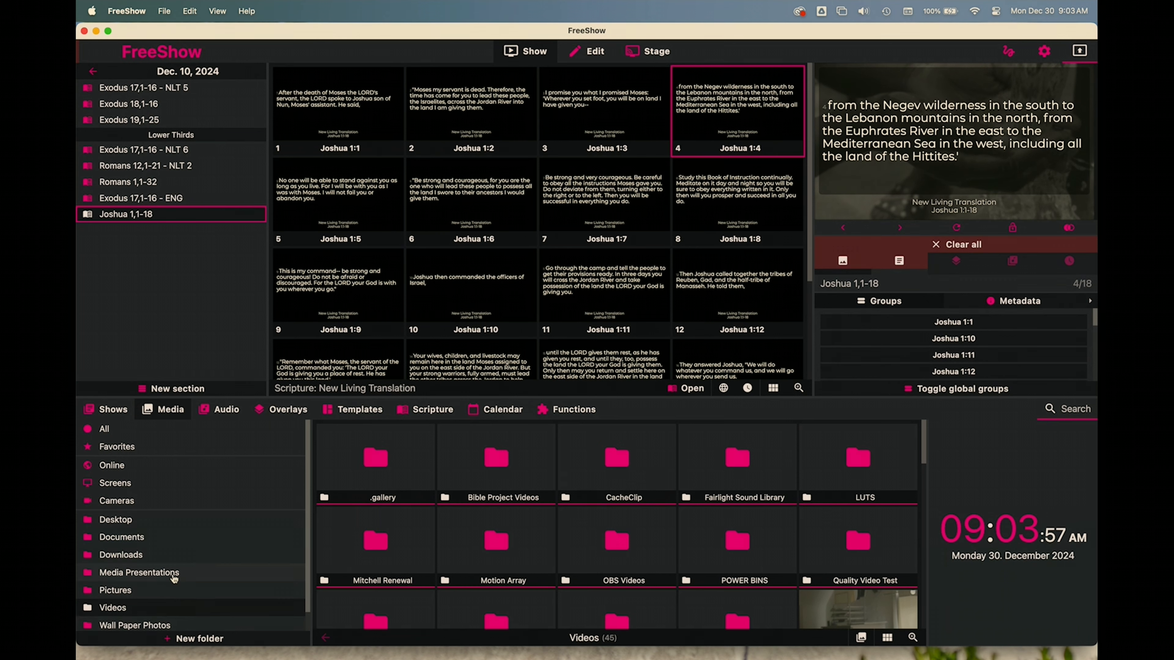
scroll(174, 580, down, 1)
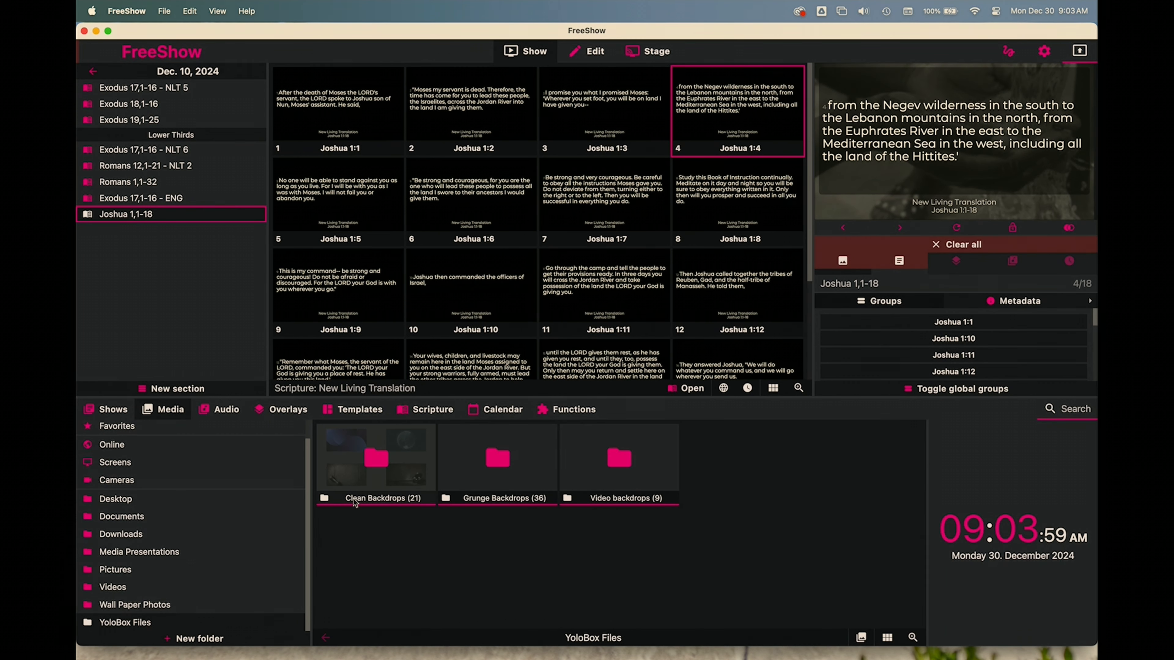
click(511, 461)
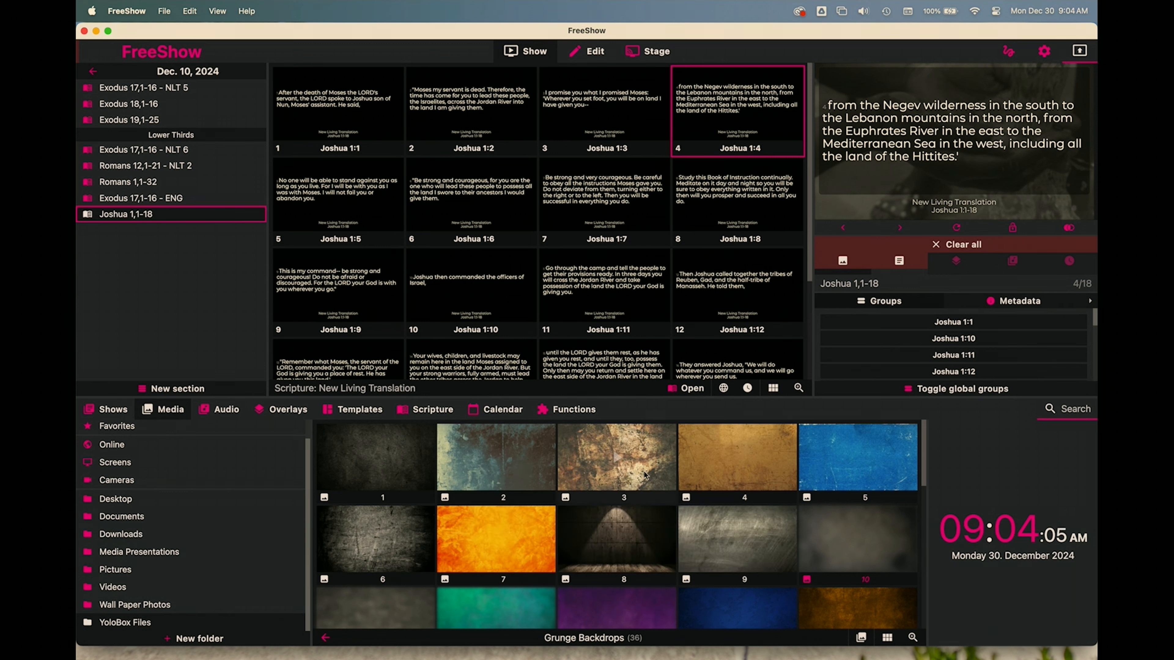
drag(645, 476, 365, 125)
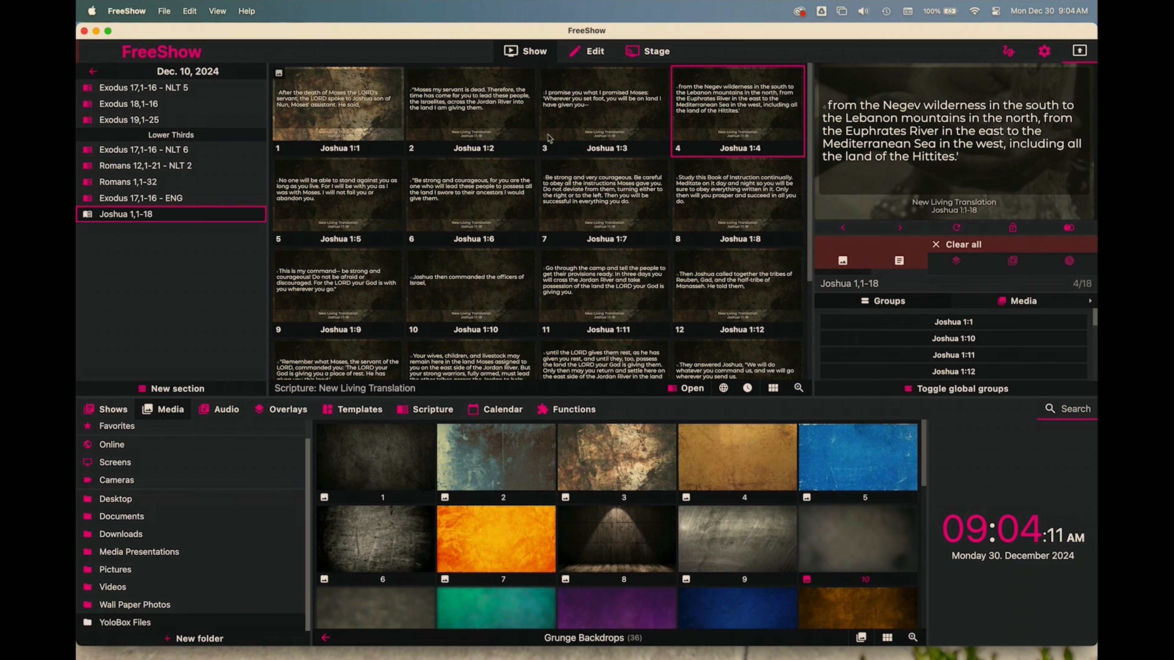
Step: Refresh the live output and present the Joshua 1:5 and Joshua 1:6 slides with the new background
click(960, 230)
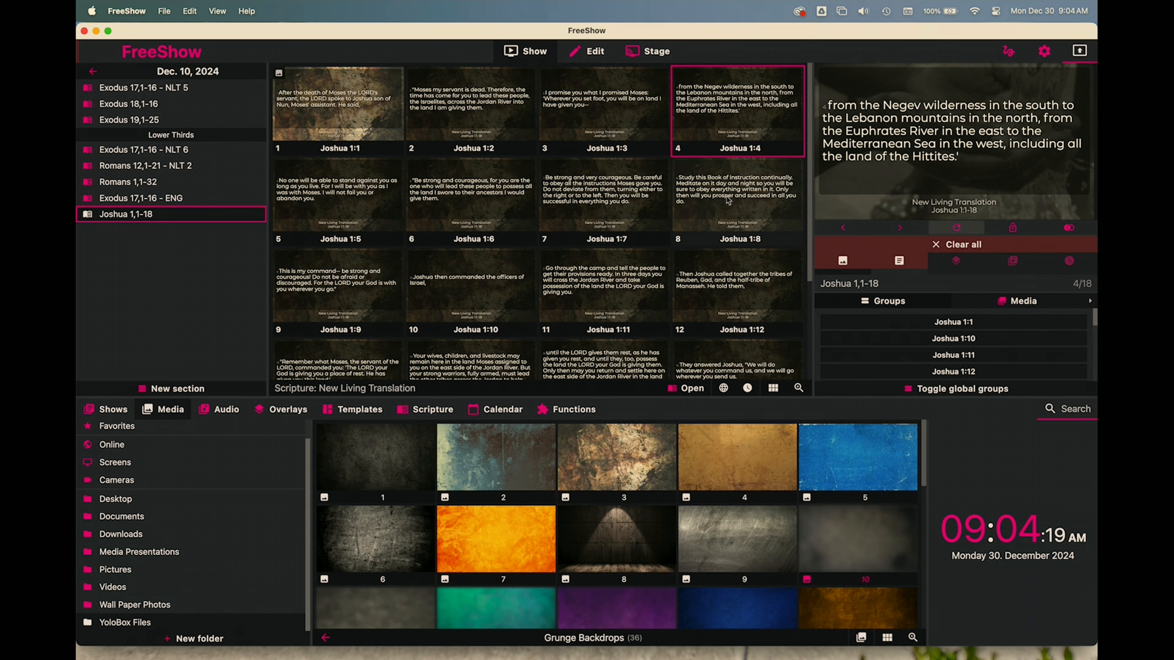
click(353, 195)
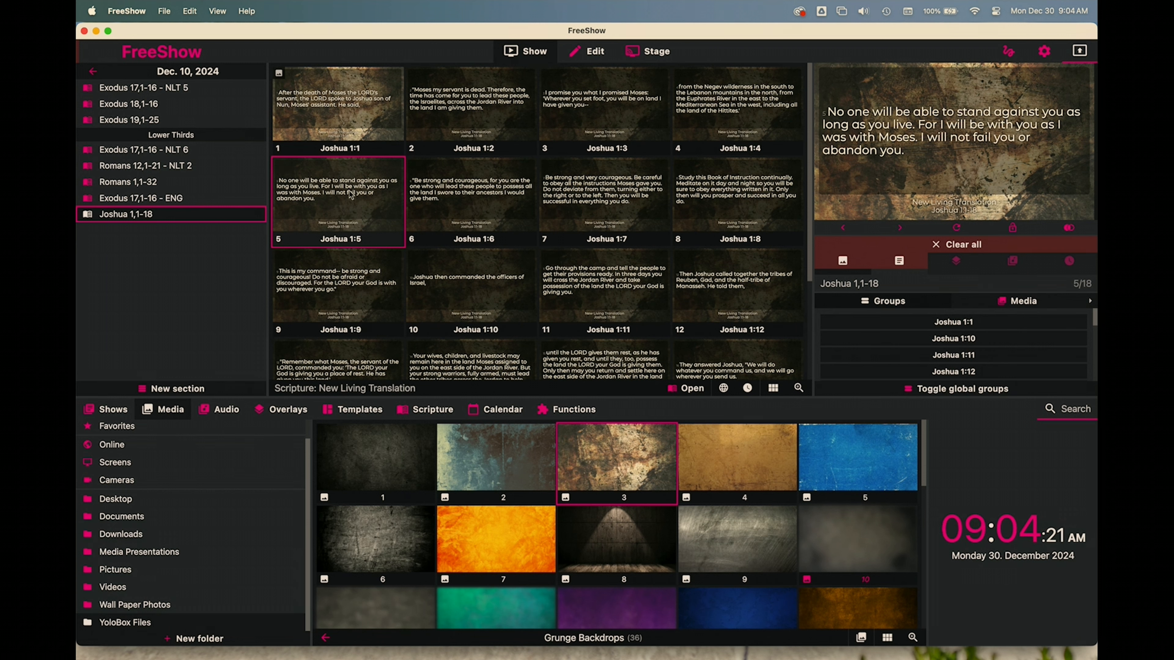
click(536, 197)
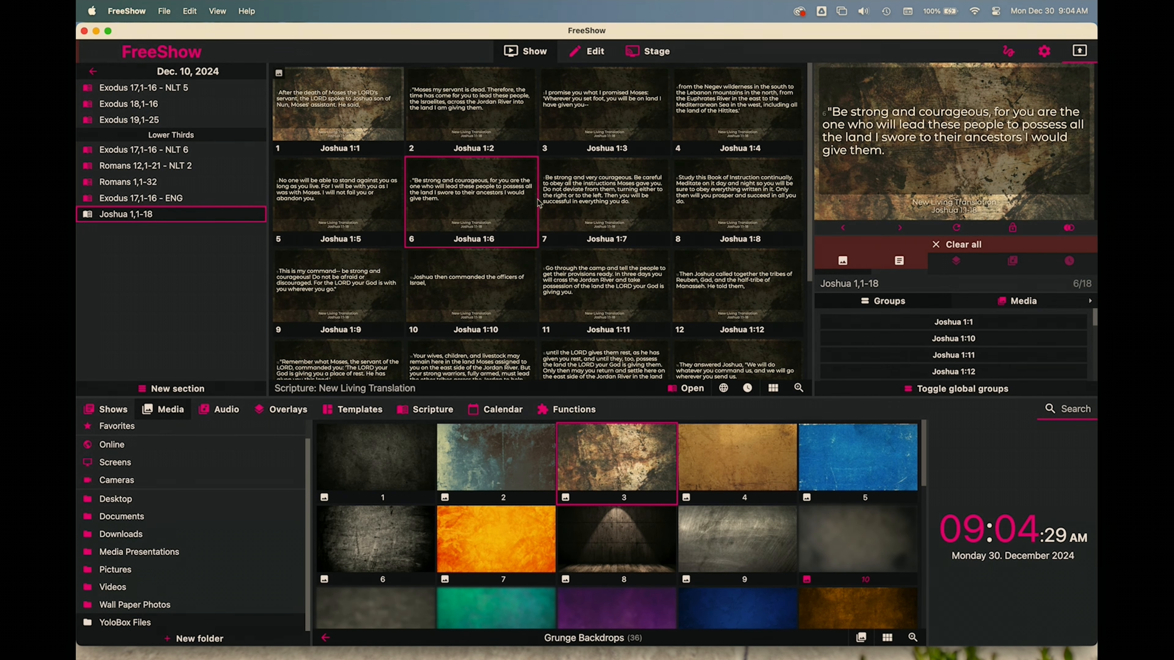
Step: Preview Joshua 1:3 and 1:5 in the scripture browser, then present Joshua 1:12 live and advance to Joshua 1:13
click(432, 409)
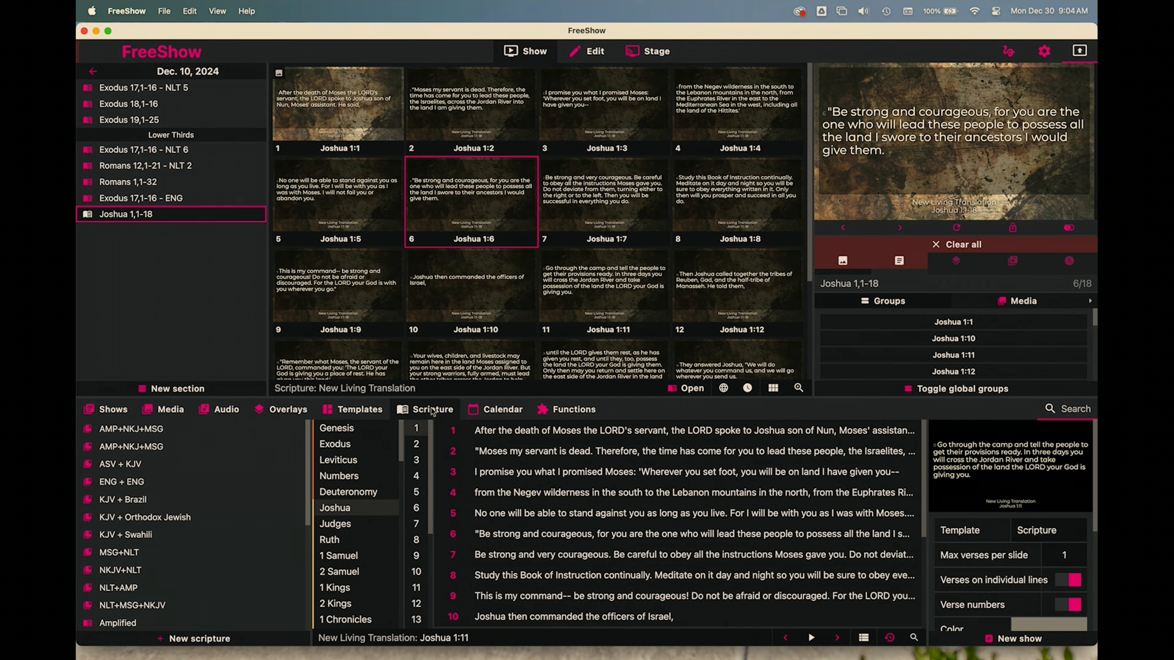
click(569, 476)
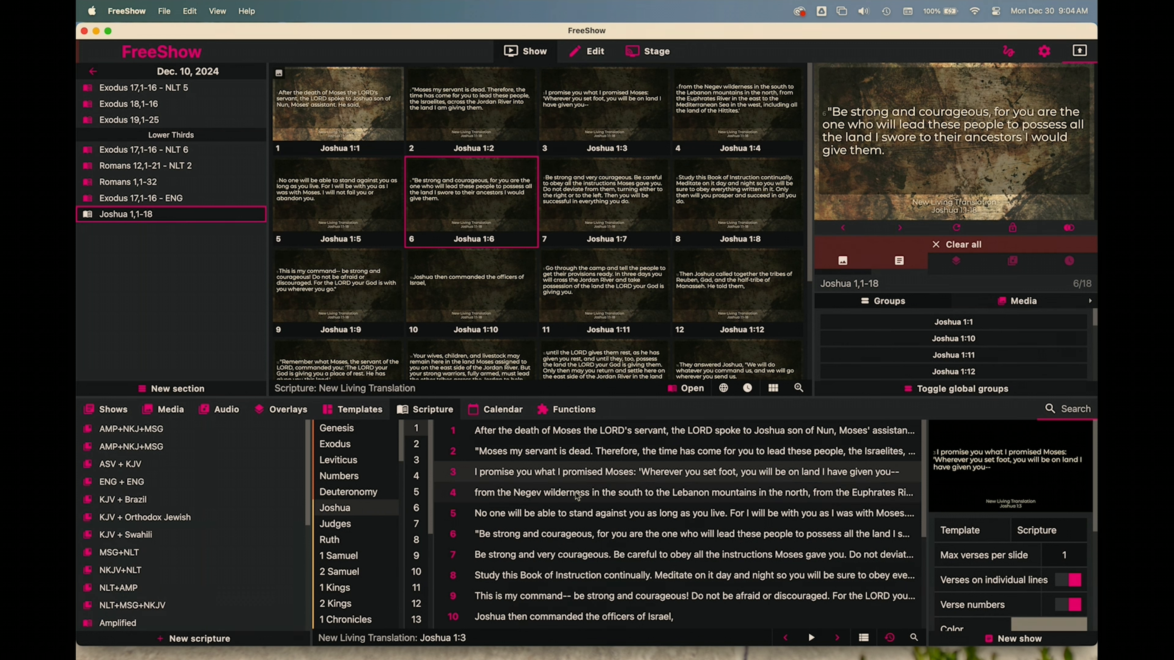
click(583, 514)
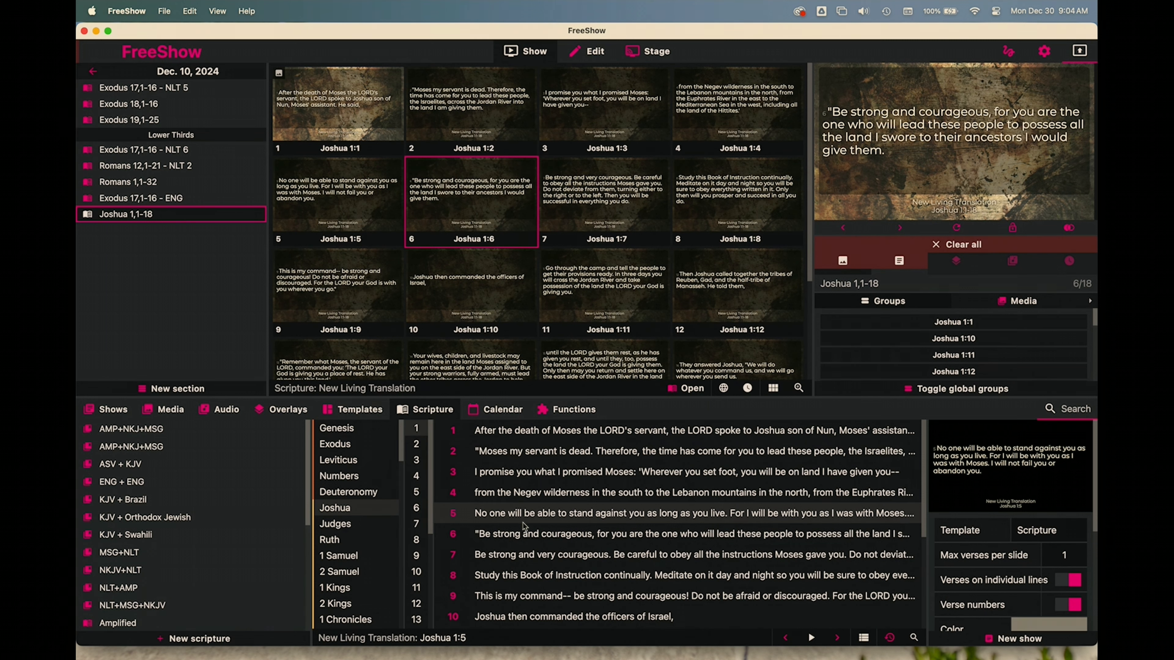
scroll(524, 526, down, 4)
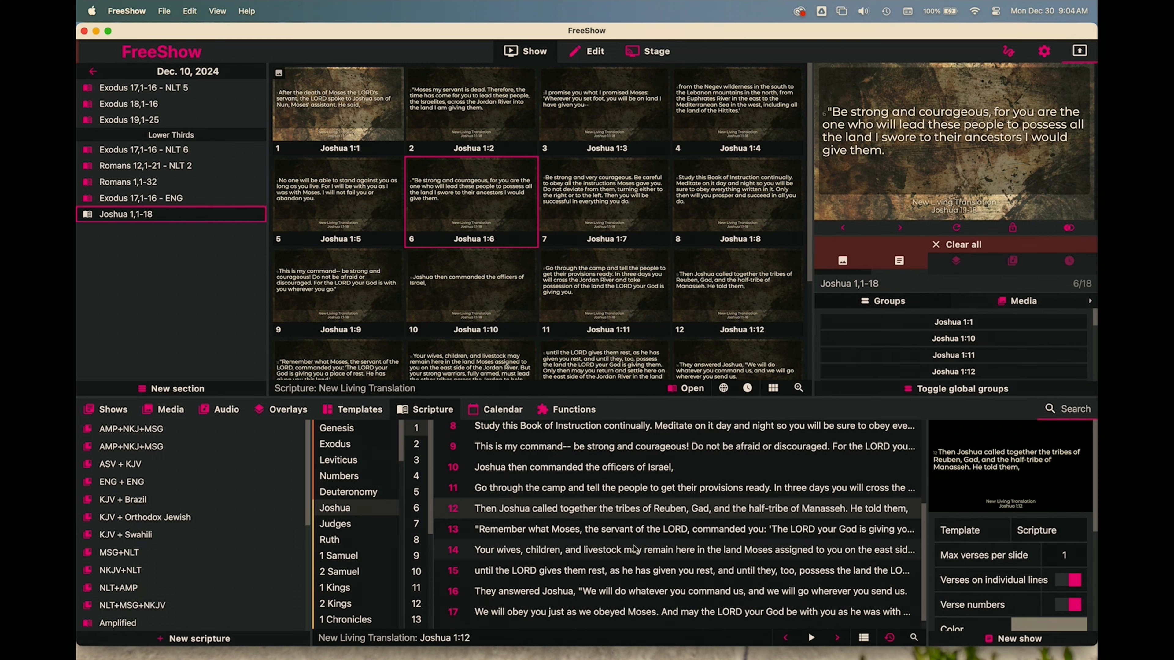
click(814, 638)
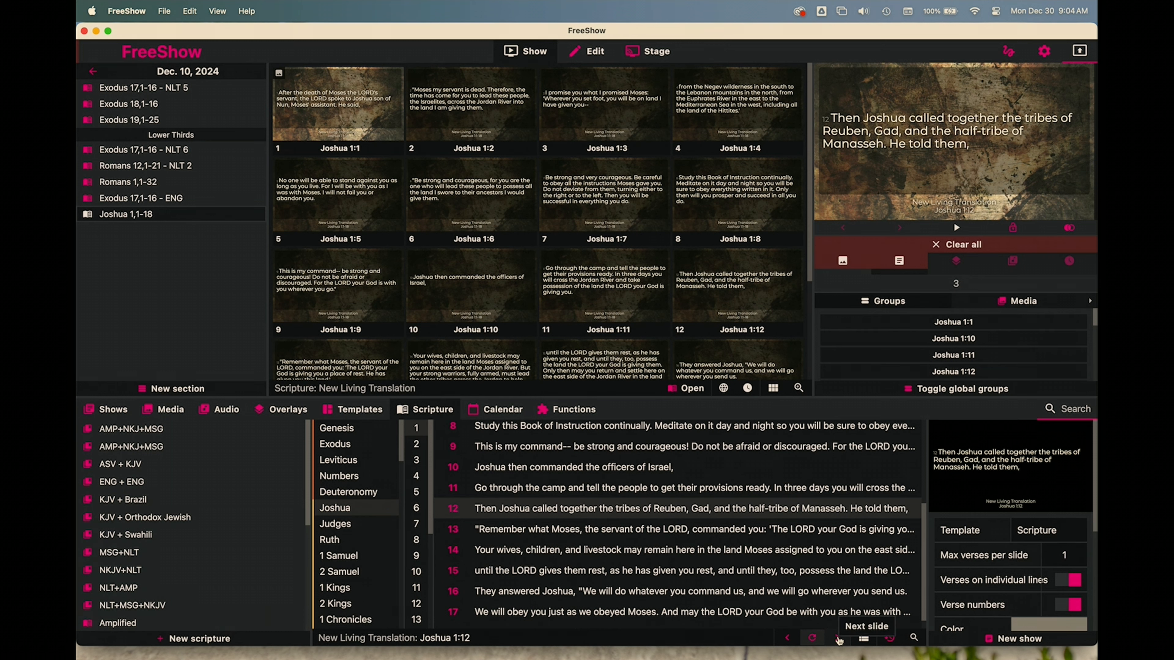
click(839, 638)
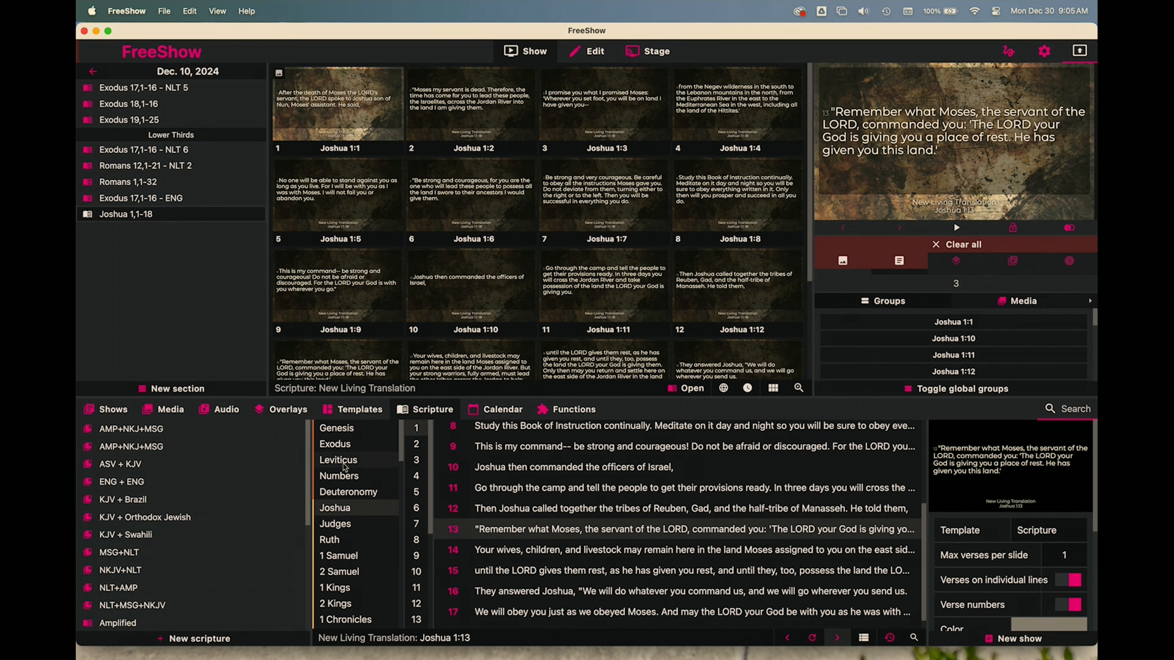
Step: Present Exodus 14:12 from the New Living Translation on the live output
click(343, 446)
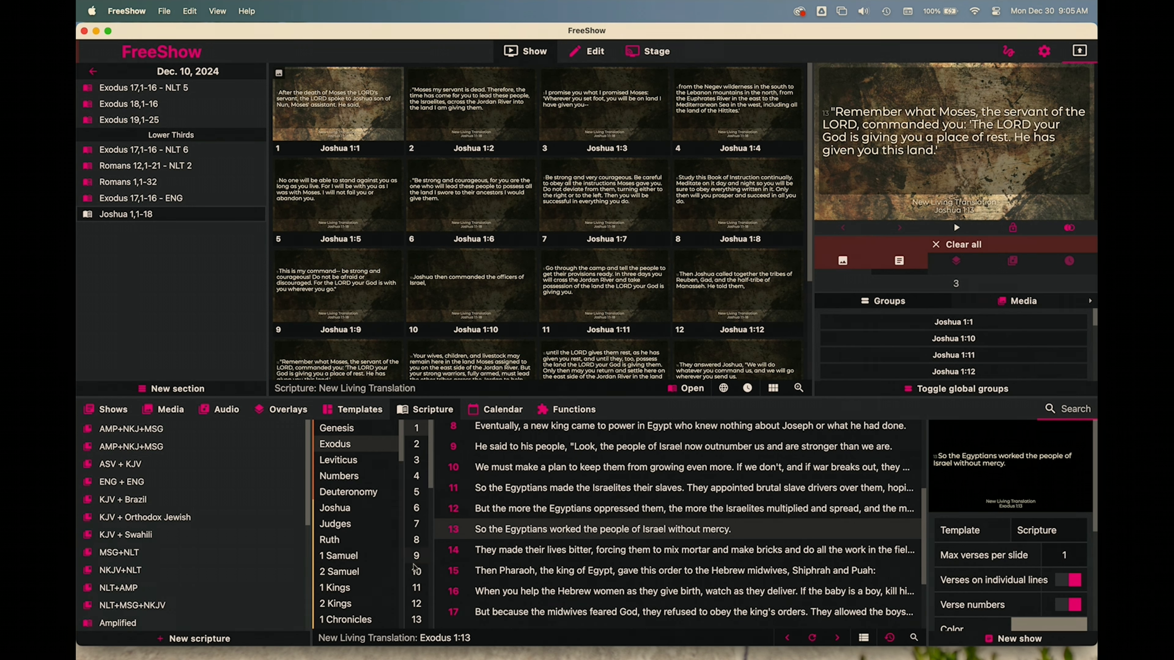
scroll(414, 599, down, 3)
click(416, 532)
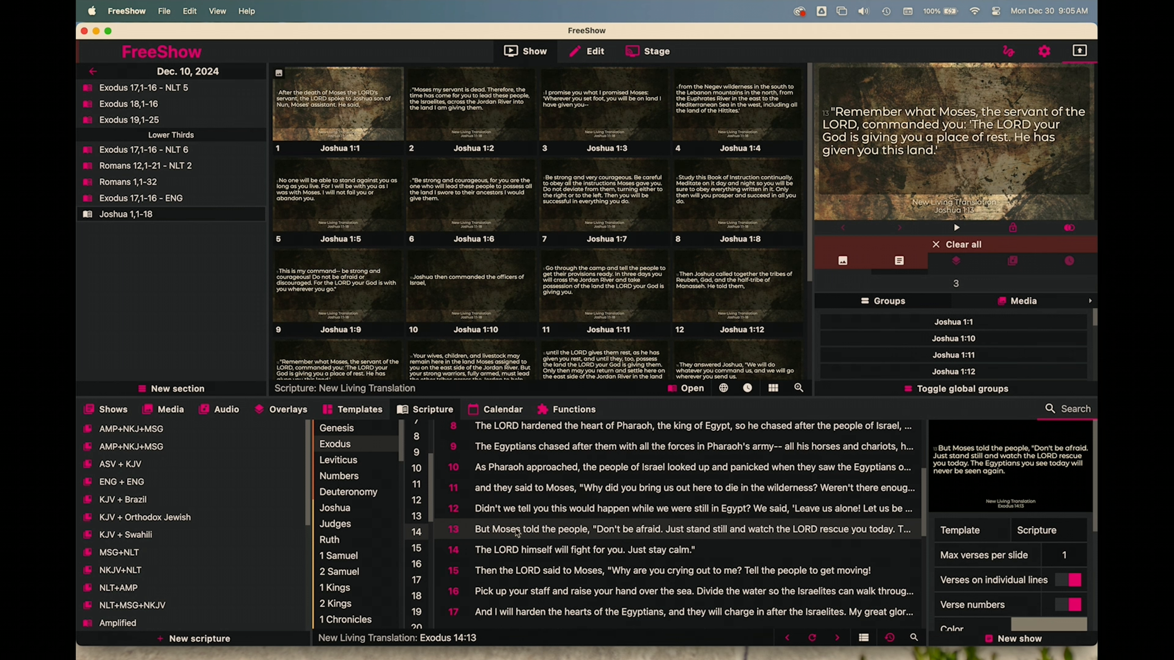
click(516, 513)
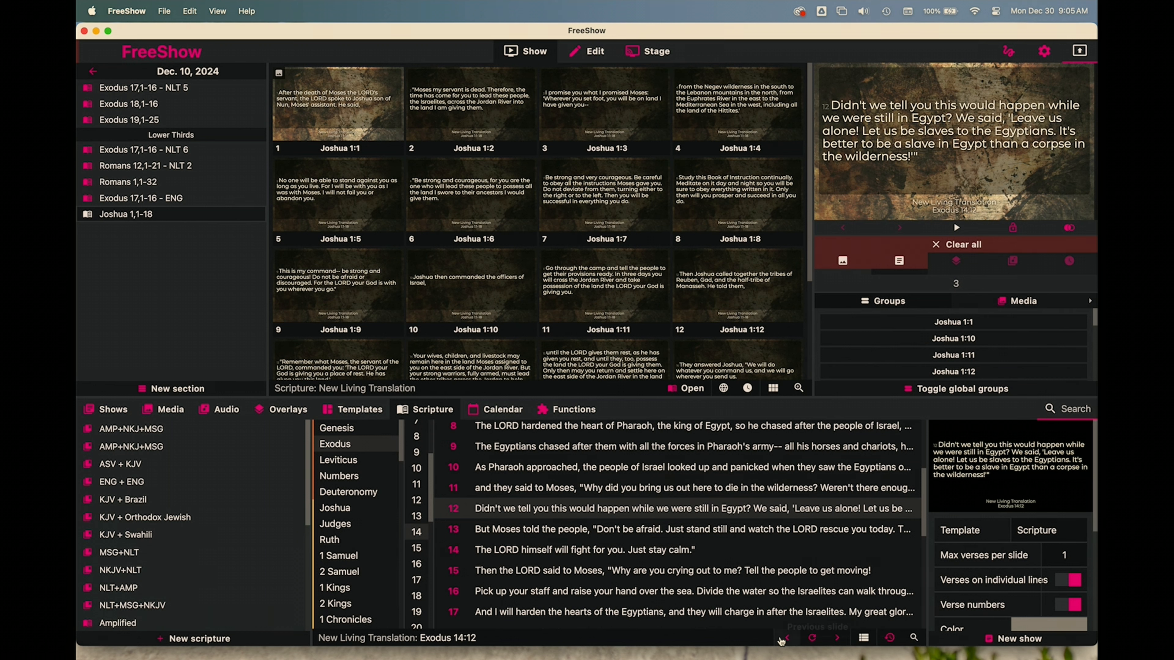
Step: Present the Joshua 1:6, 1:7 and 1:8 slides of the Joshua 1,1-18 show in order on the live output
click(463, 204)
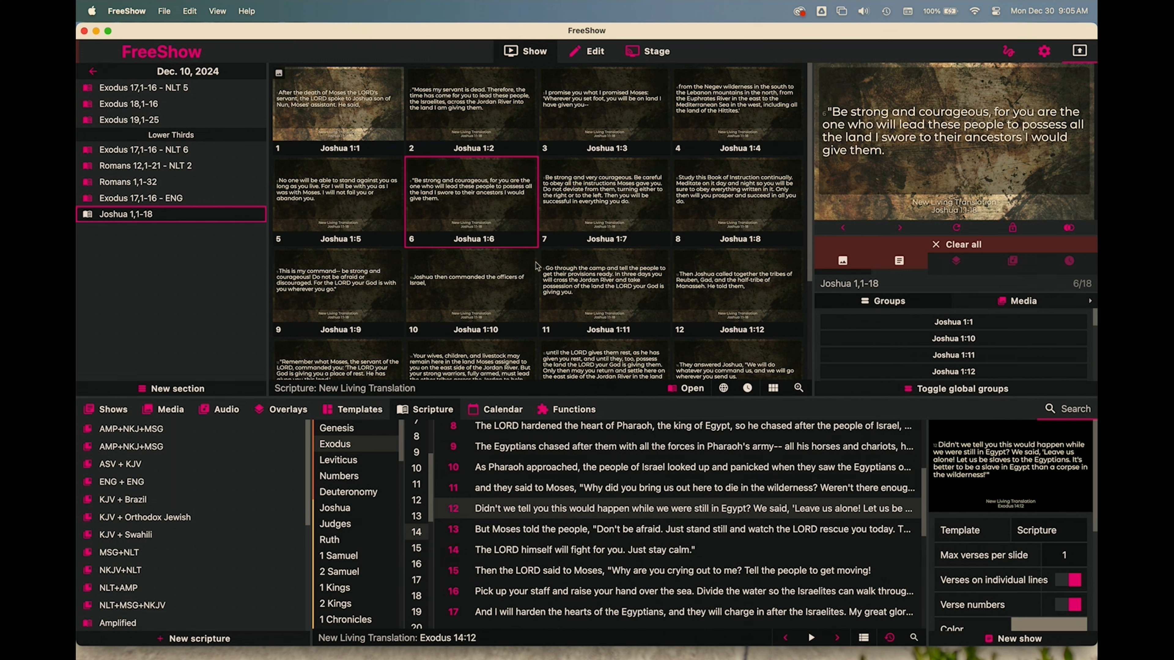
click(596, 212)
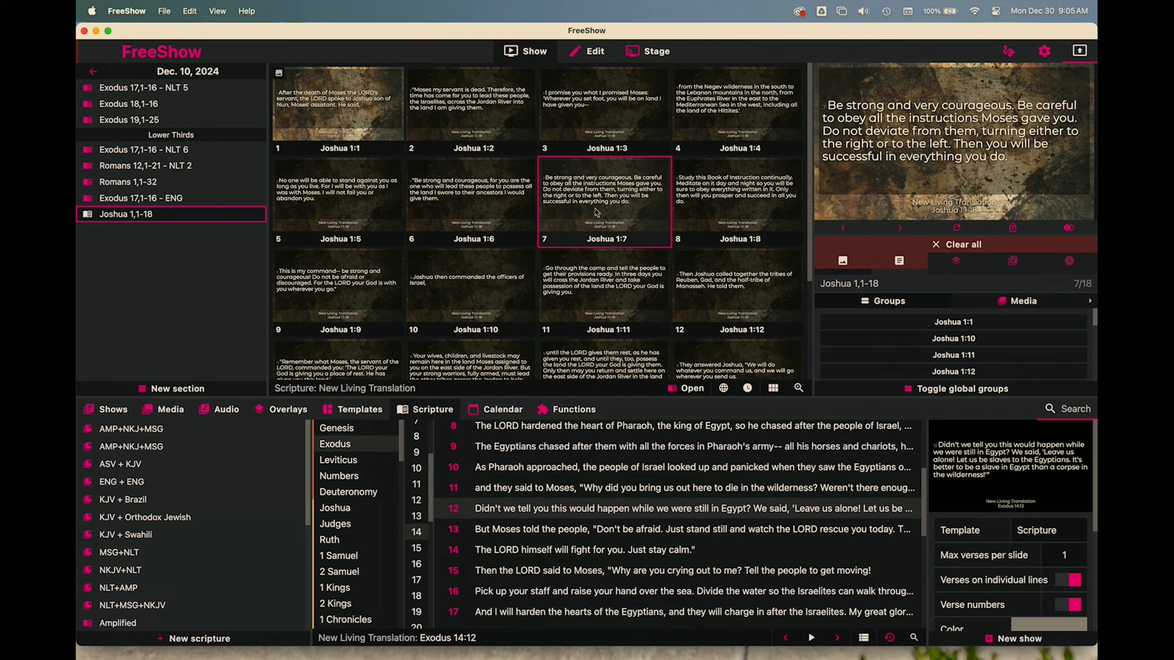
key(Right)
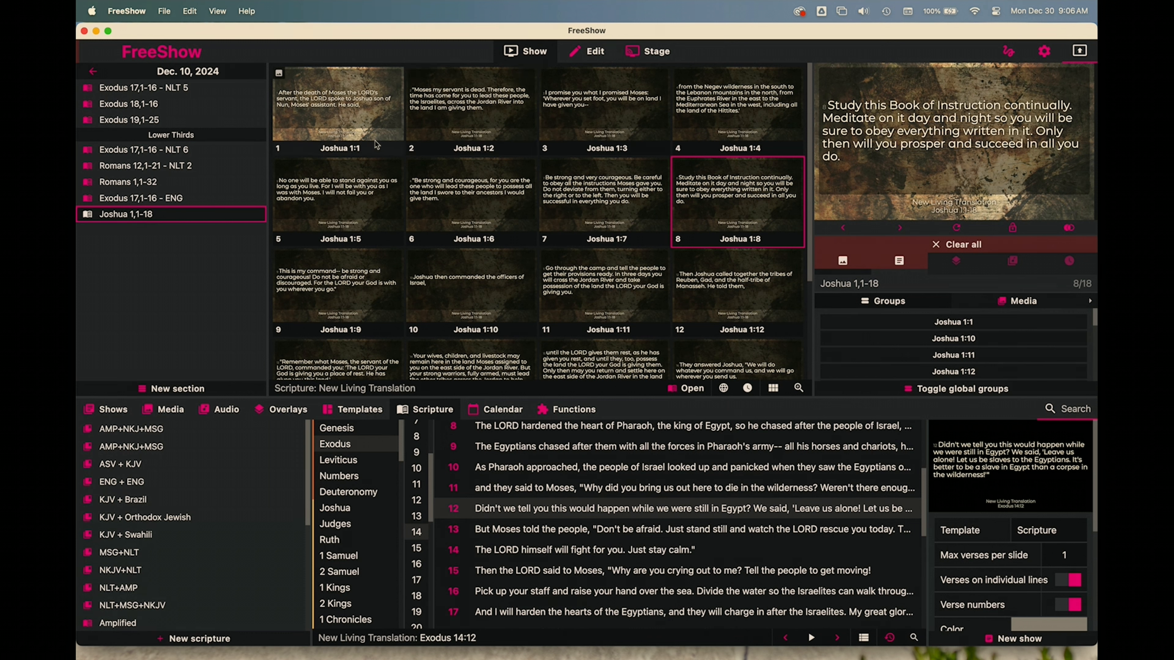
Step: Present the Joshua 1,1-18 slides from Joshua 1:1 through 1:4 in order, and jump to the Joshua 1:7 slide
click(342, 129)
key(Right)
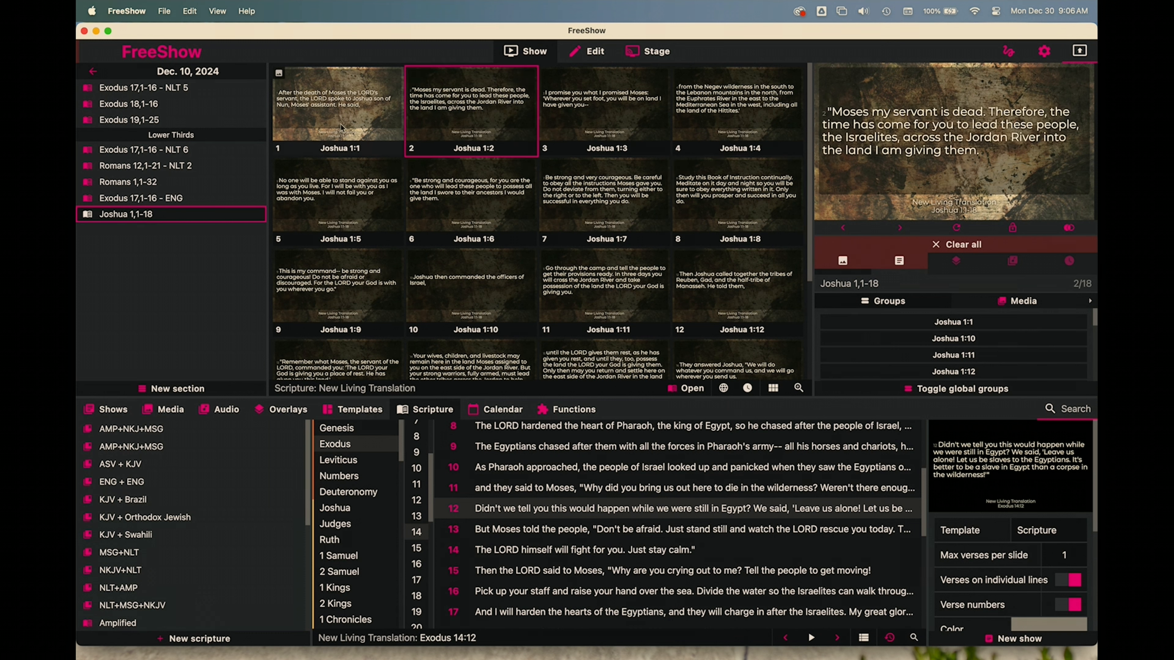
key(Right)
key(Right)
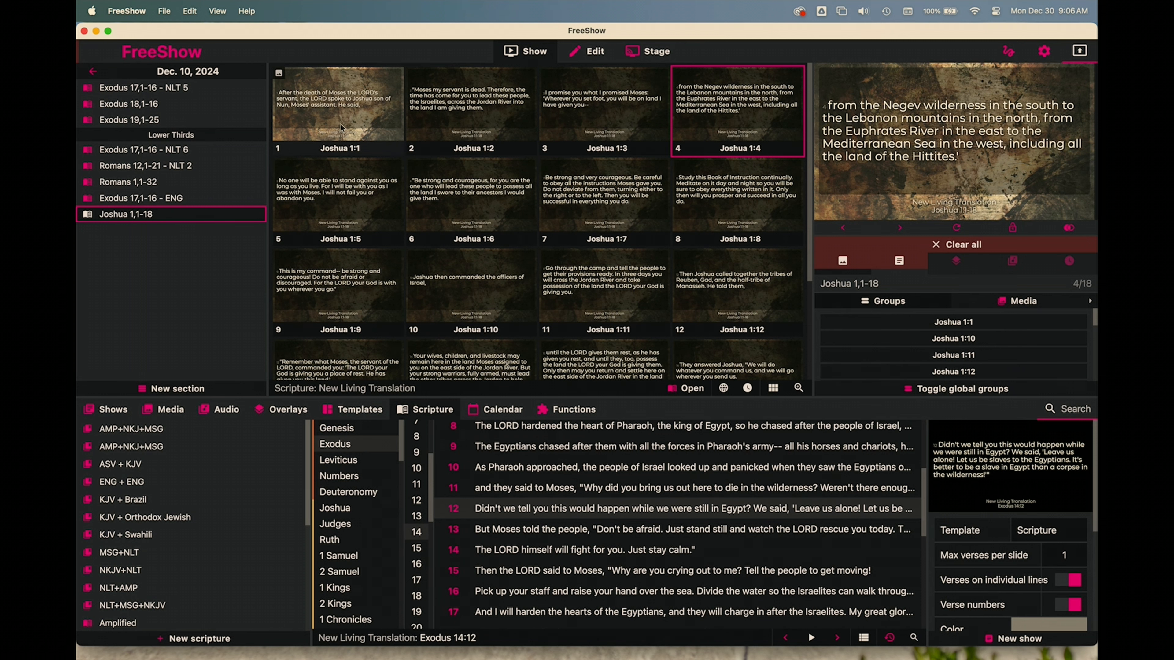
click(570, 210)
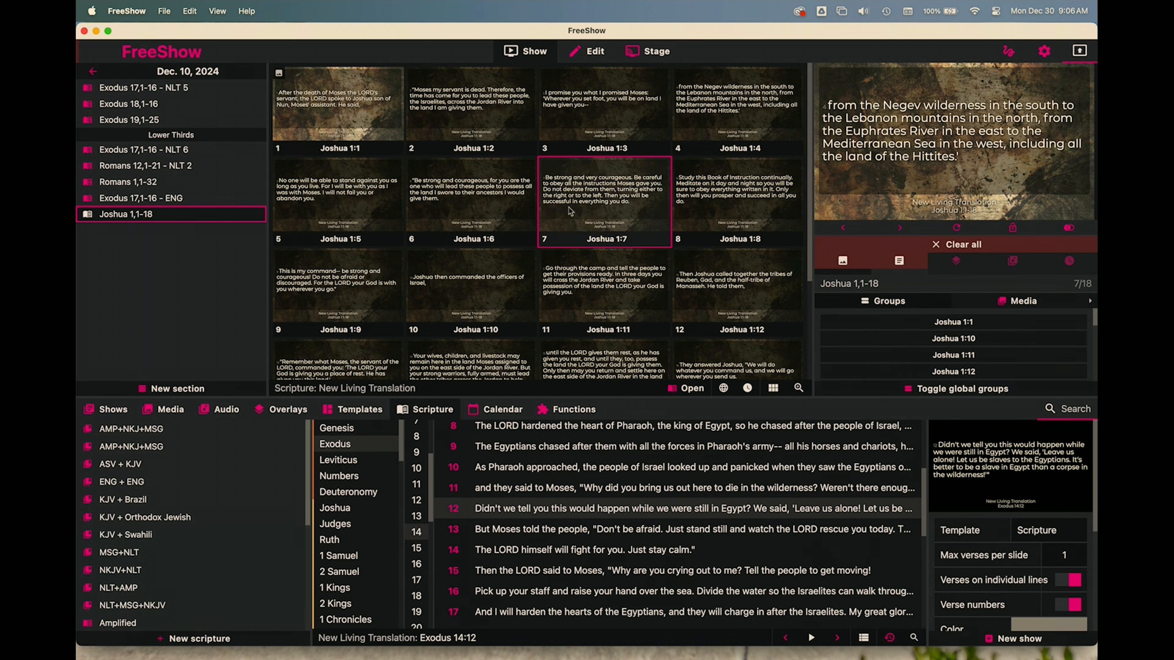